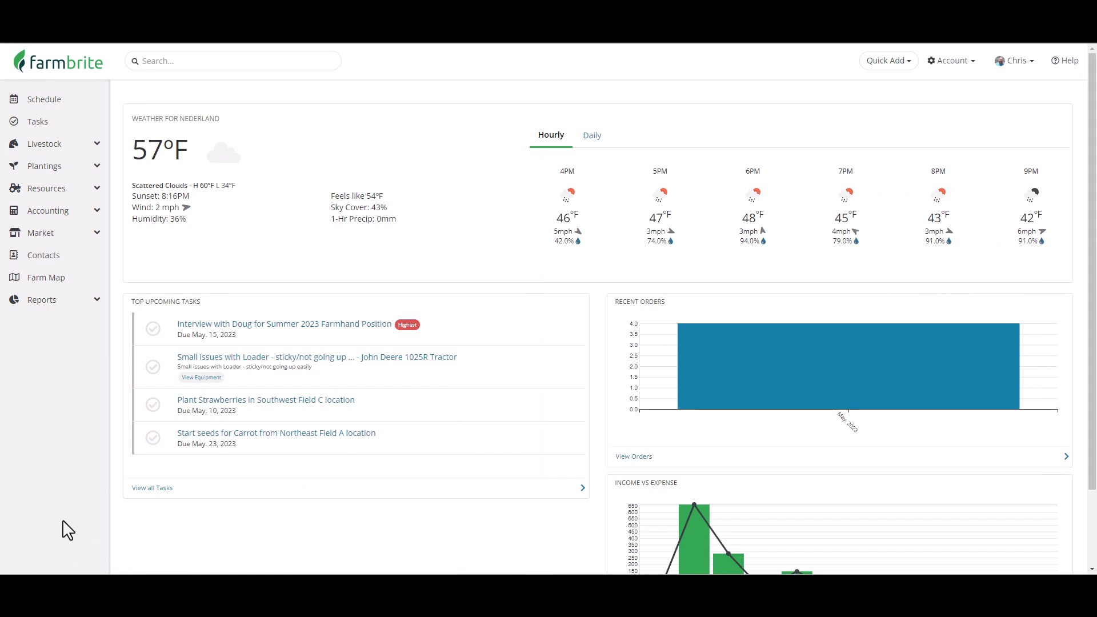
# Open the Market's Online Store settings and the Help panel.
pyautogui.click(94, 238)
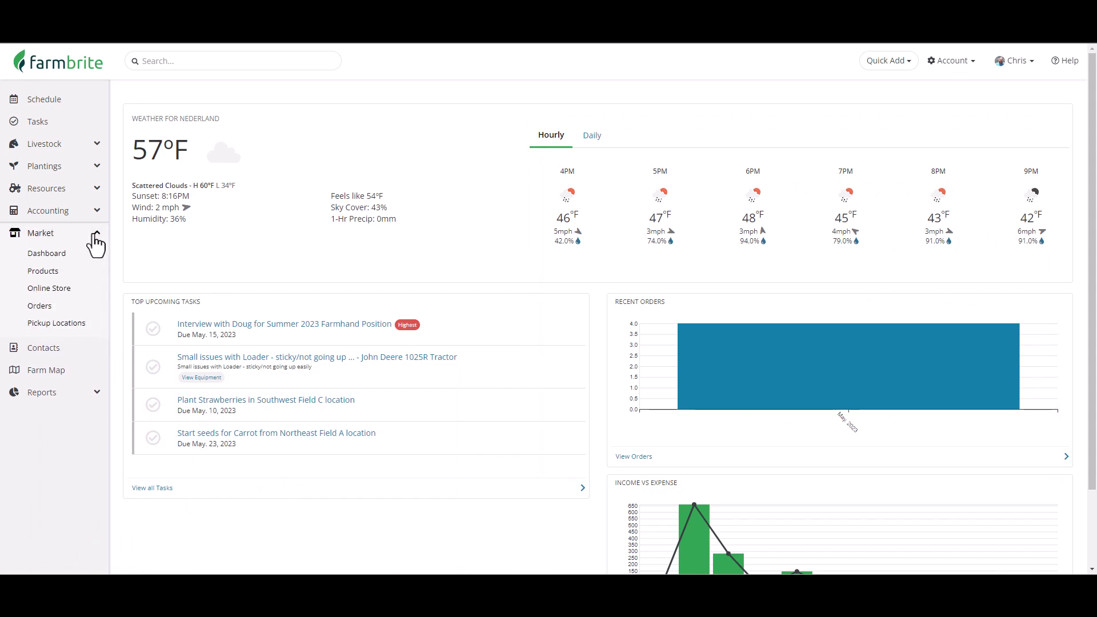
pyautogui.click(68, 291)
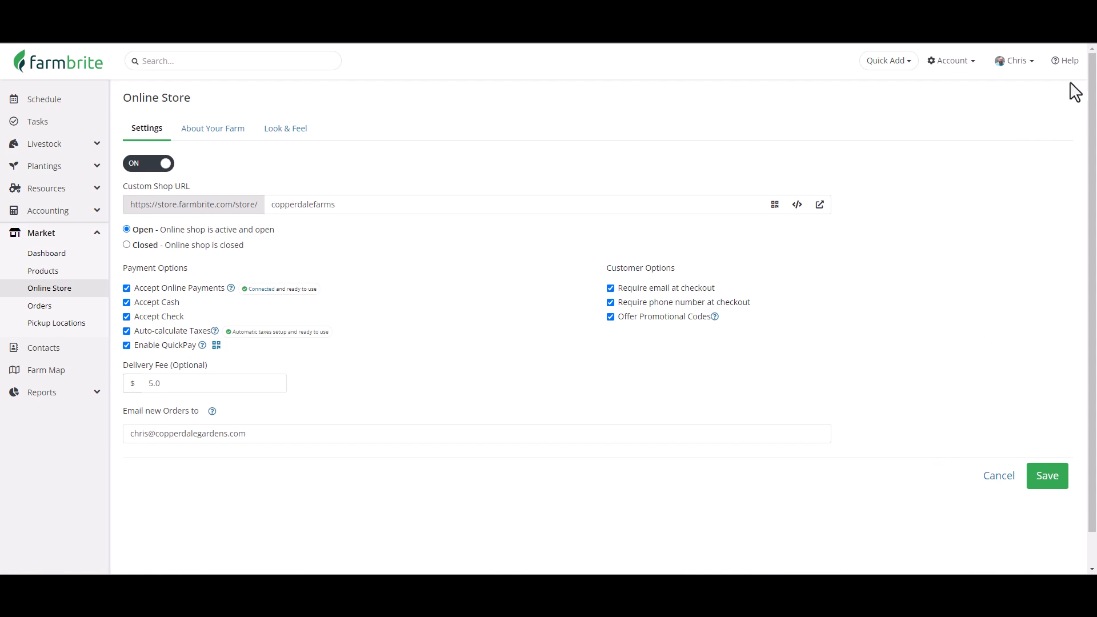
pyautogui.click(1066, 64)
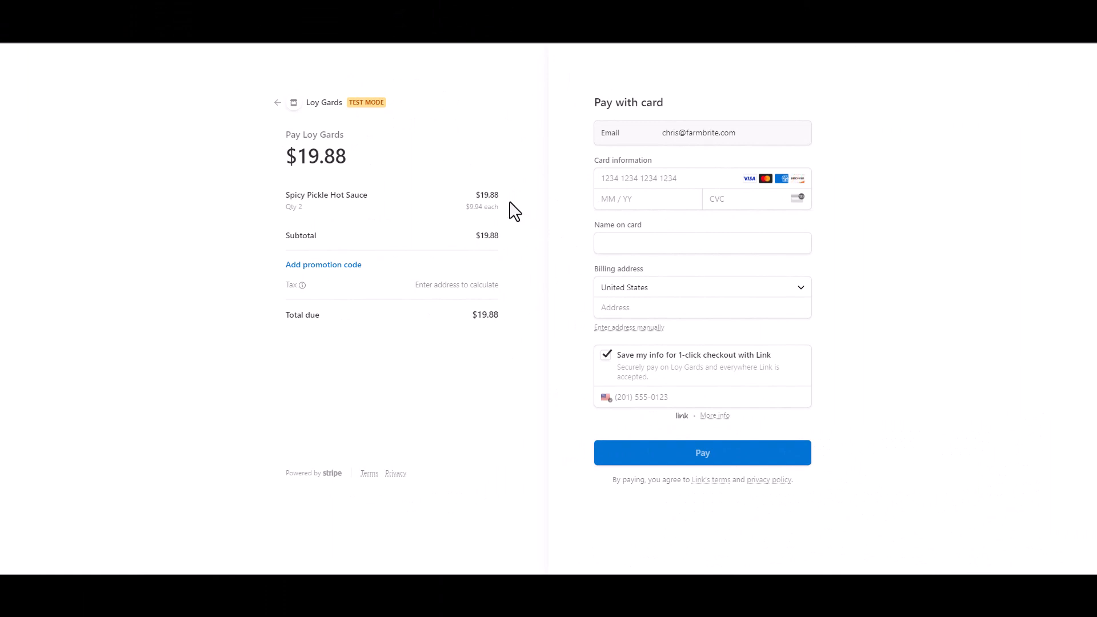
# Apply the promotion code THANKS25 on the checkout page.
pyautogui.click(321, 267)
pyautogui.write('THA')
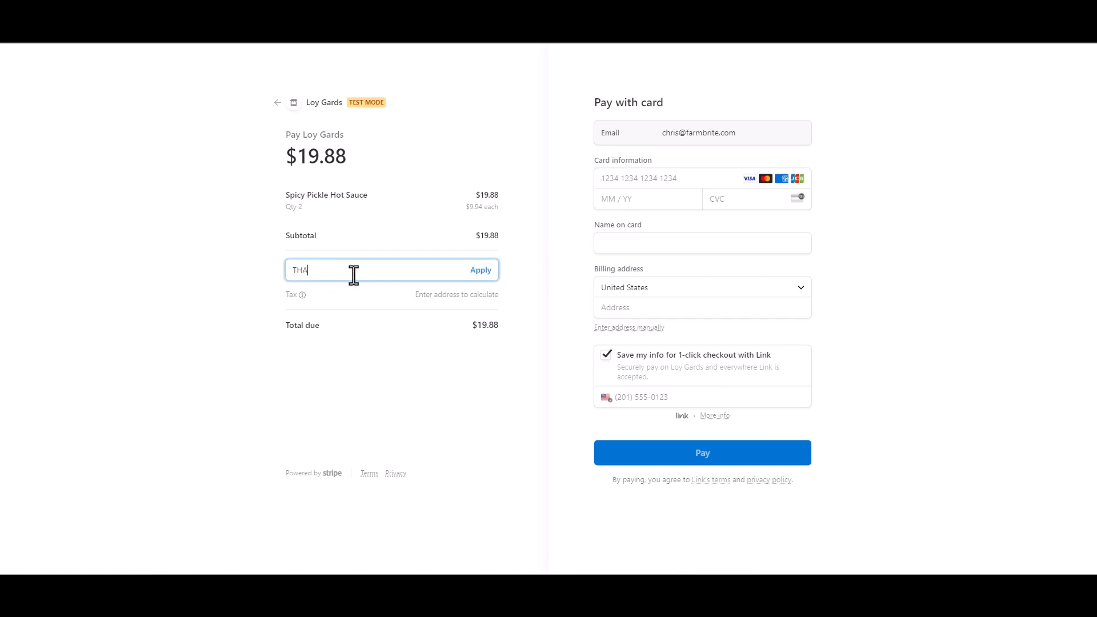
pyautogui.write('NKS25')
pyautogui.press('Return')
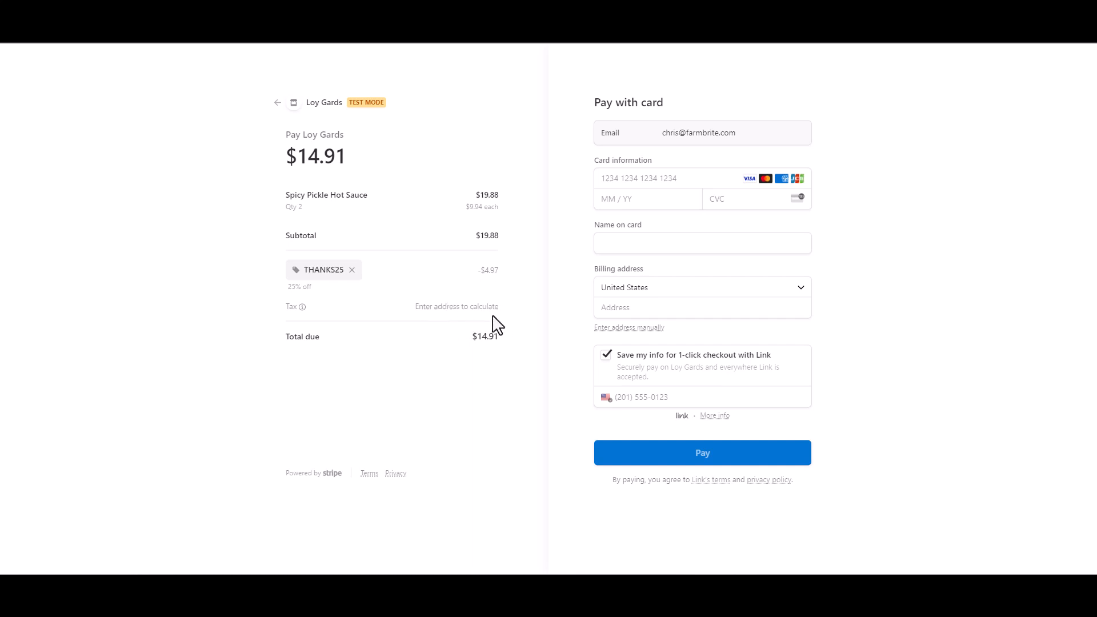
# Enter the billing street address and pick the matching address suggestion.
pyautogui.click(631, 315)
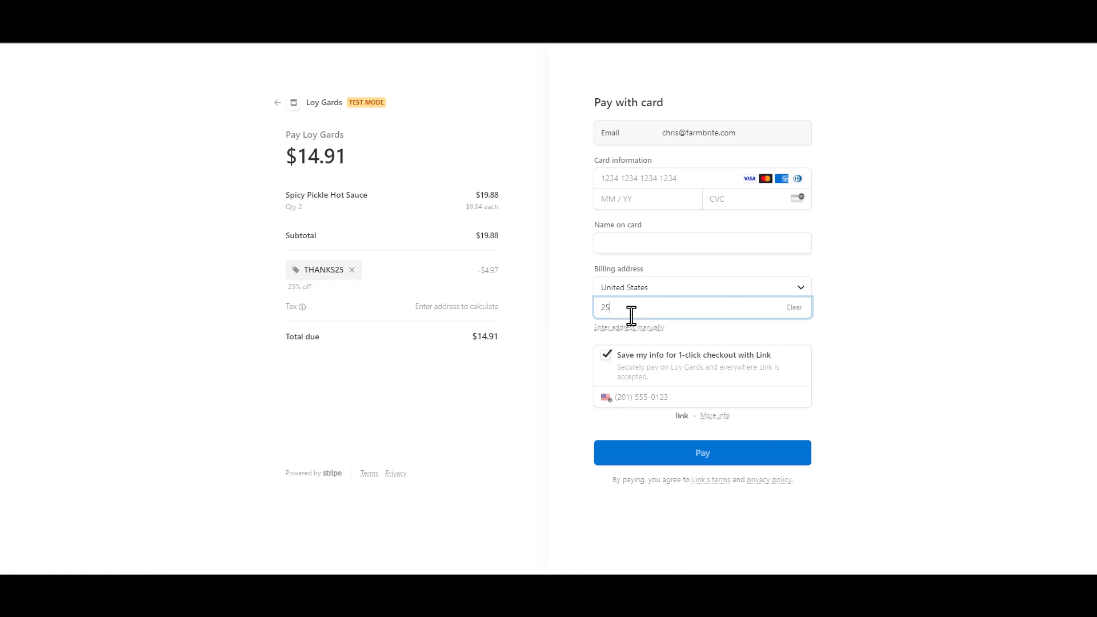
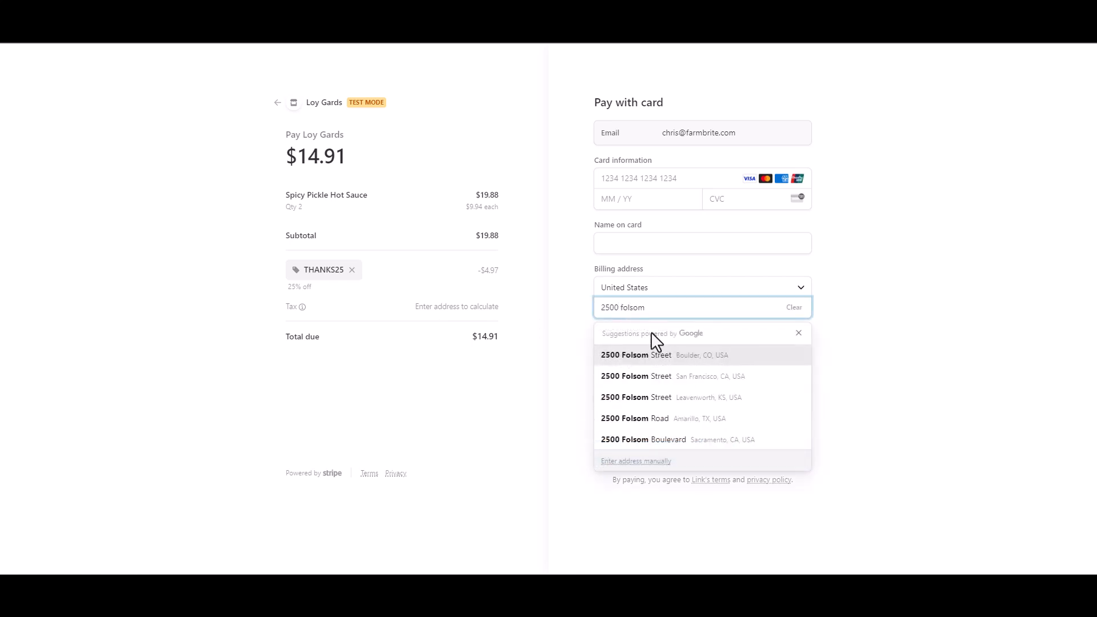
pyautogui.click(655, 352)
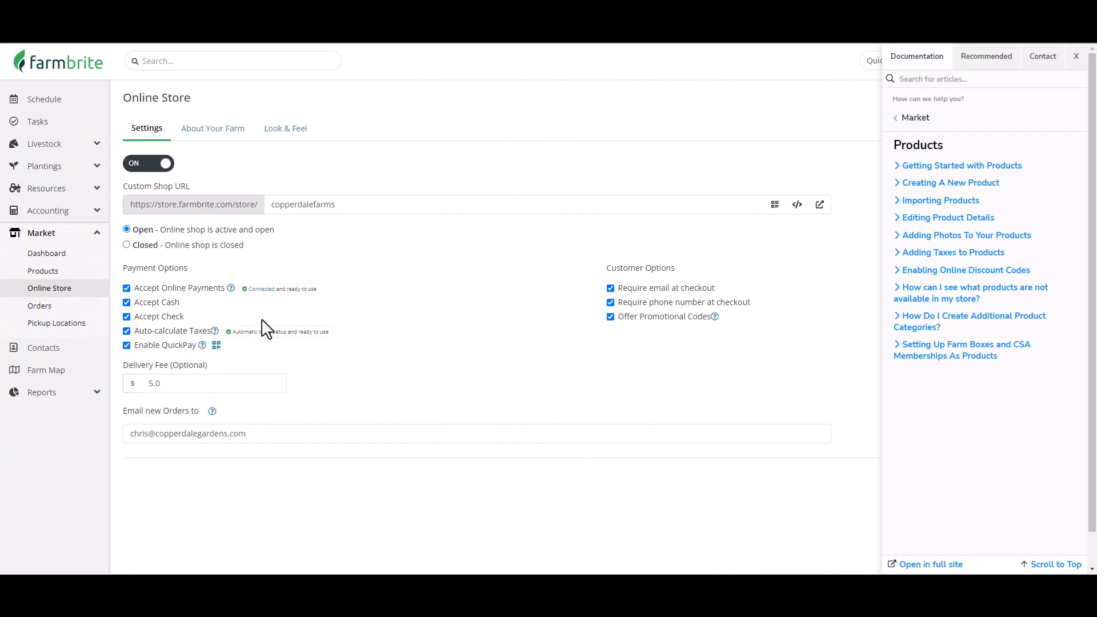
# Open the Spicy Dill Pickle Hot Sauce product and review its Tax Category options.
pyautogui.click(44, 273)
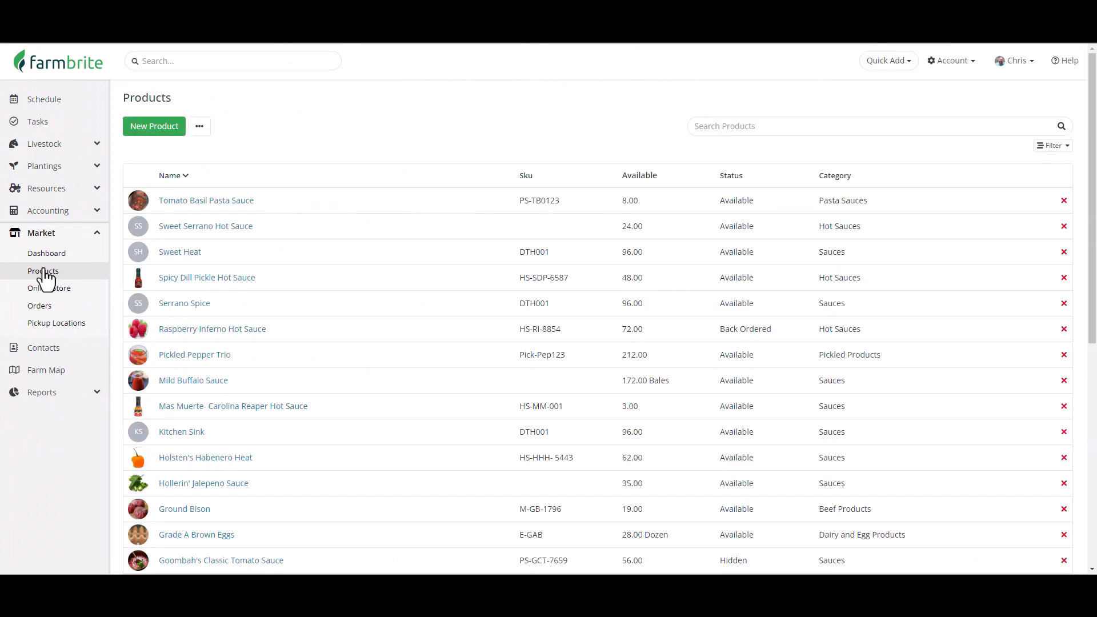
pyautogui.click(209, 279)
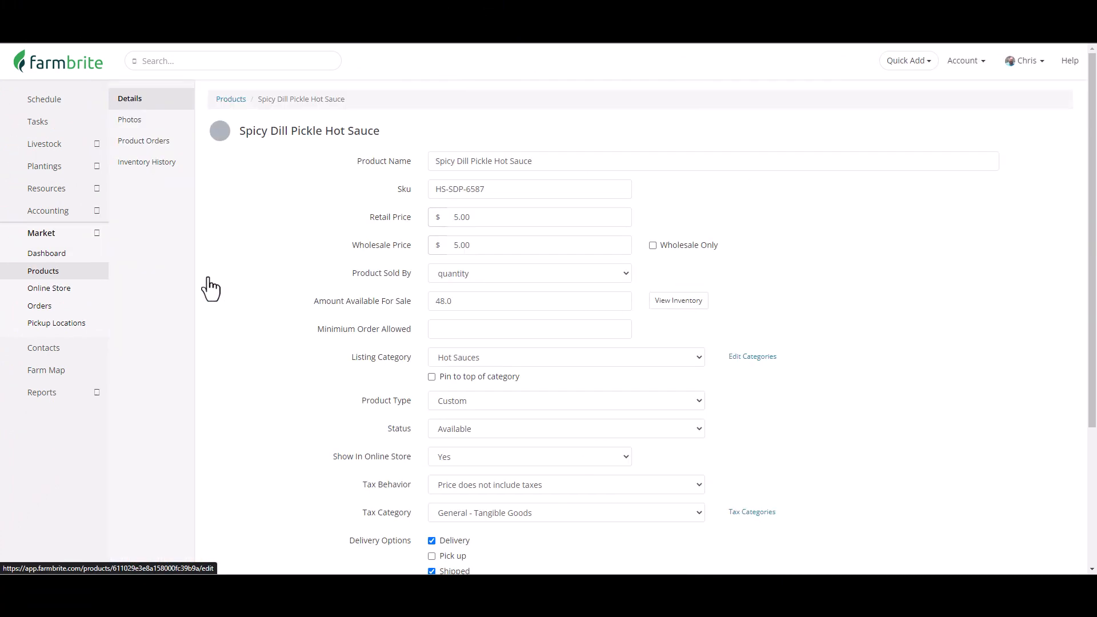
pyautogui.scroll(-2, 262, 308)
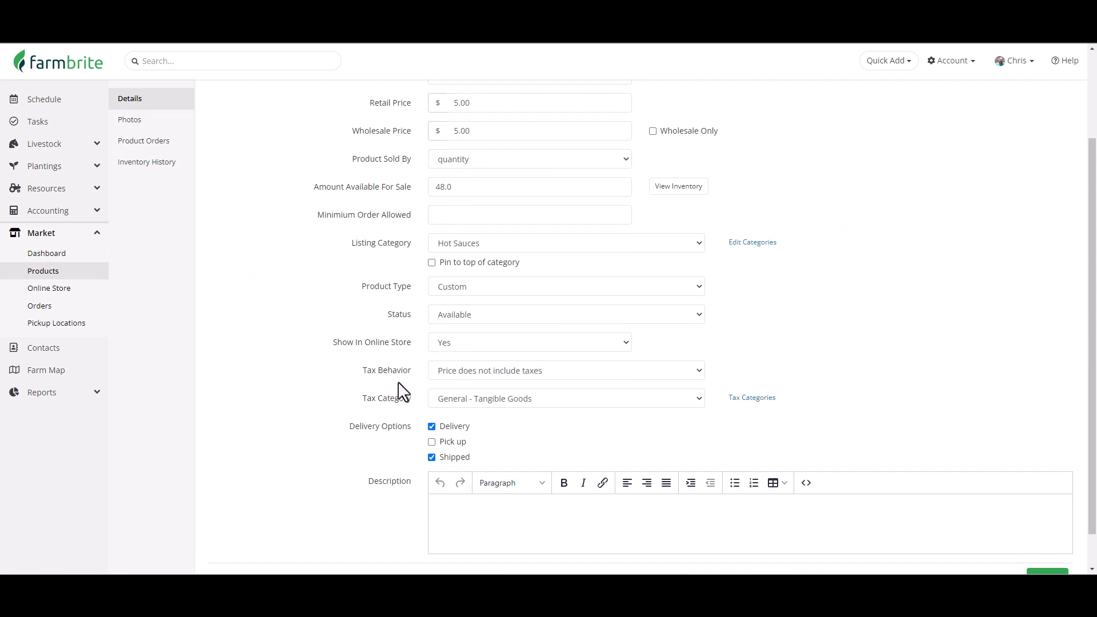
pyautogui.click(461, 406)
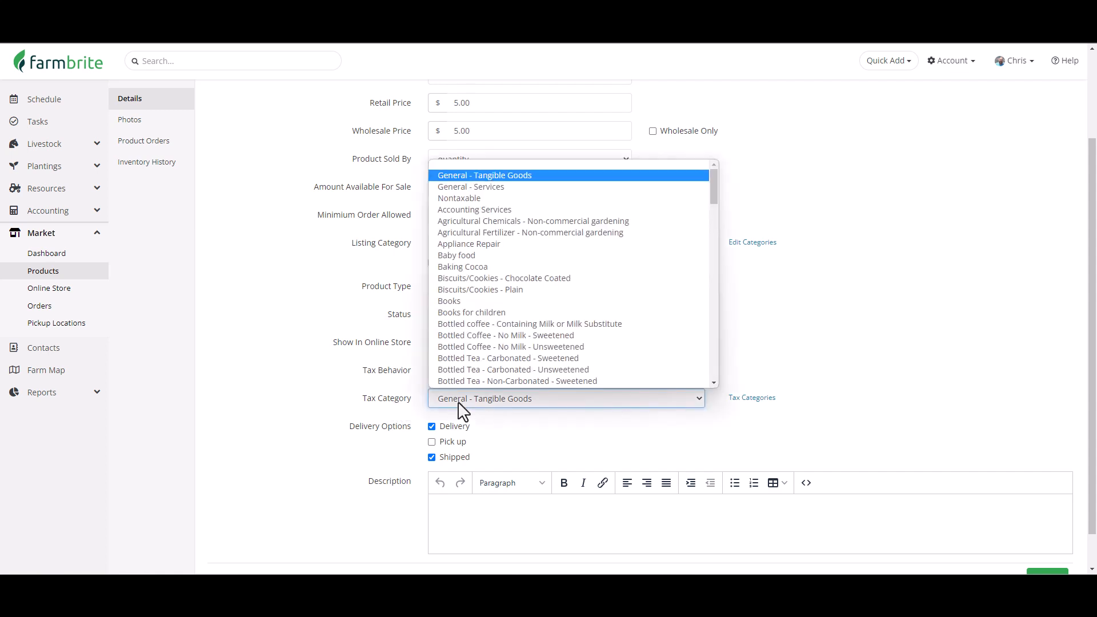
pyautogui.click(478, 420)
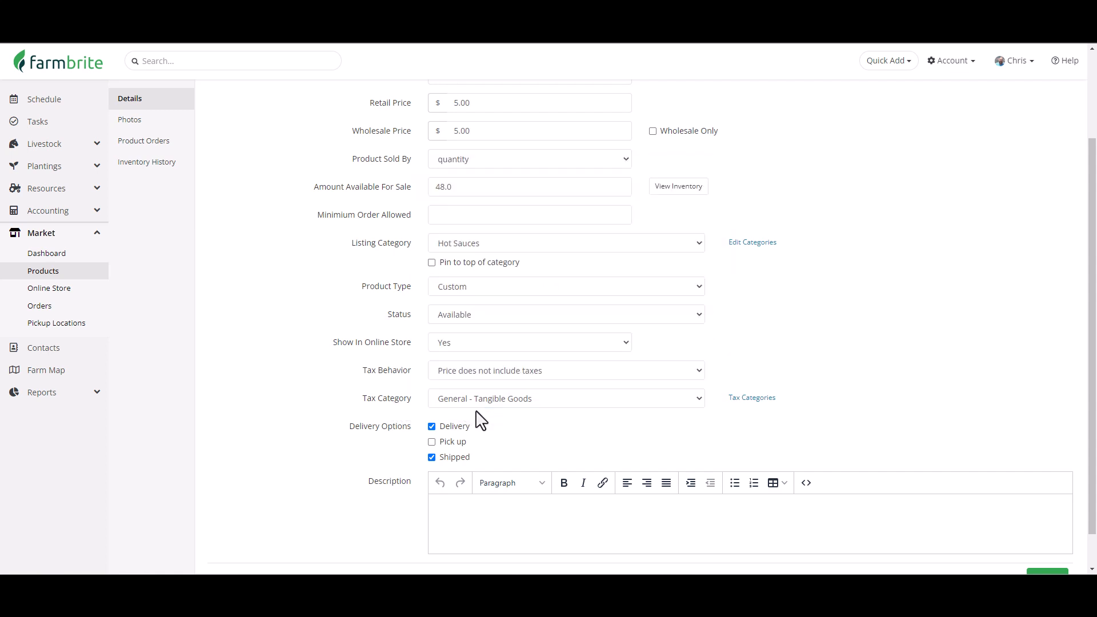
# Select the four most recent orders in the Orders list and mark them complete with a bulk action.
pyautogui.click(38, 308)
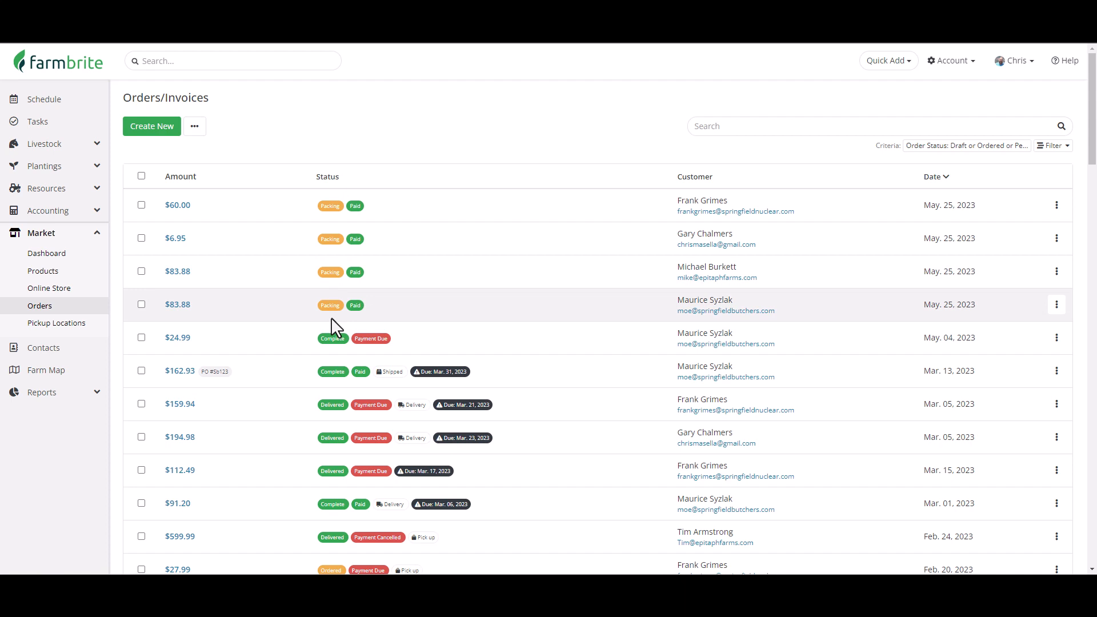
pyautogui.click(141, 304)
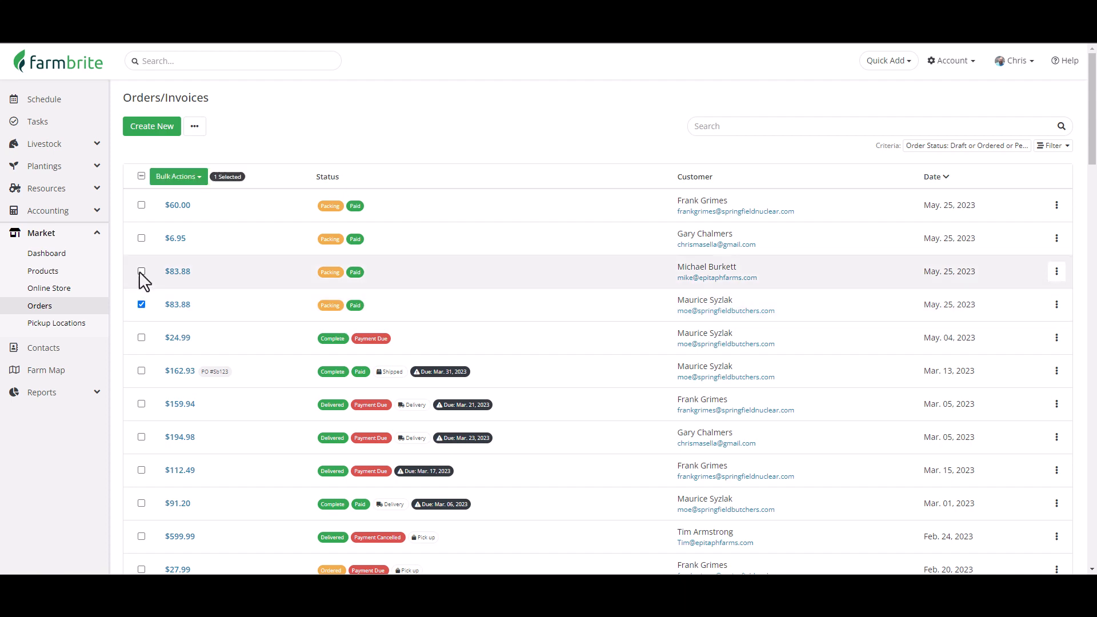
pyautogui.click(141, 272)
pyautogui.click(141, 238)
pyautogui.click(141, 205)
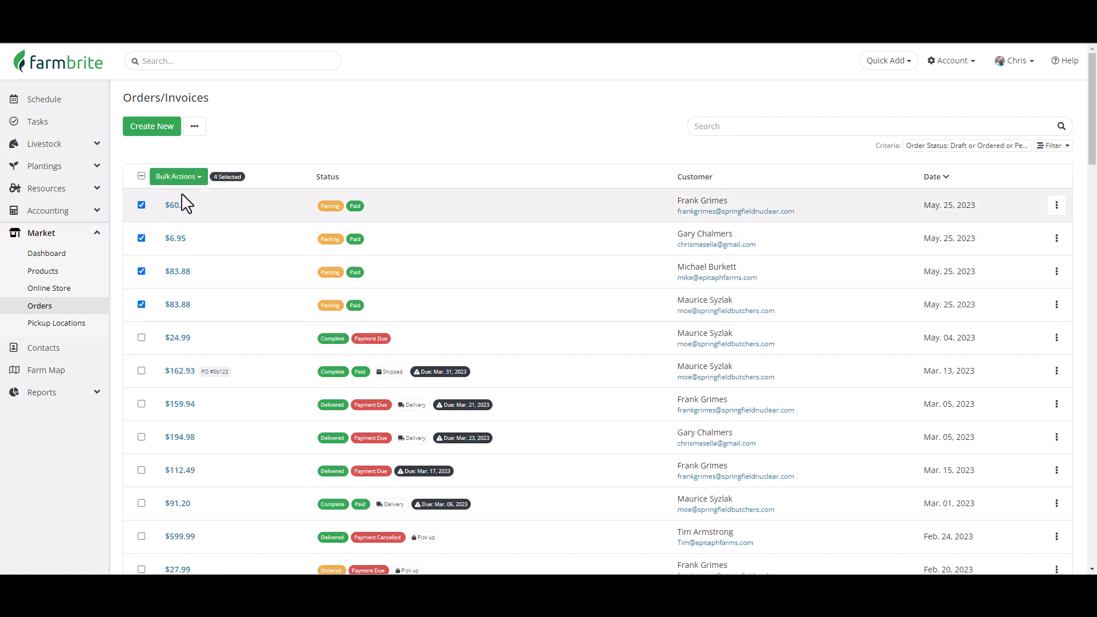
pyautogui.click(194, 179)
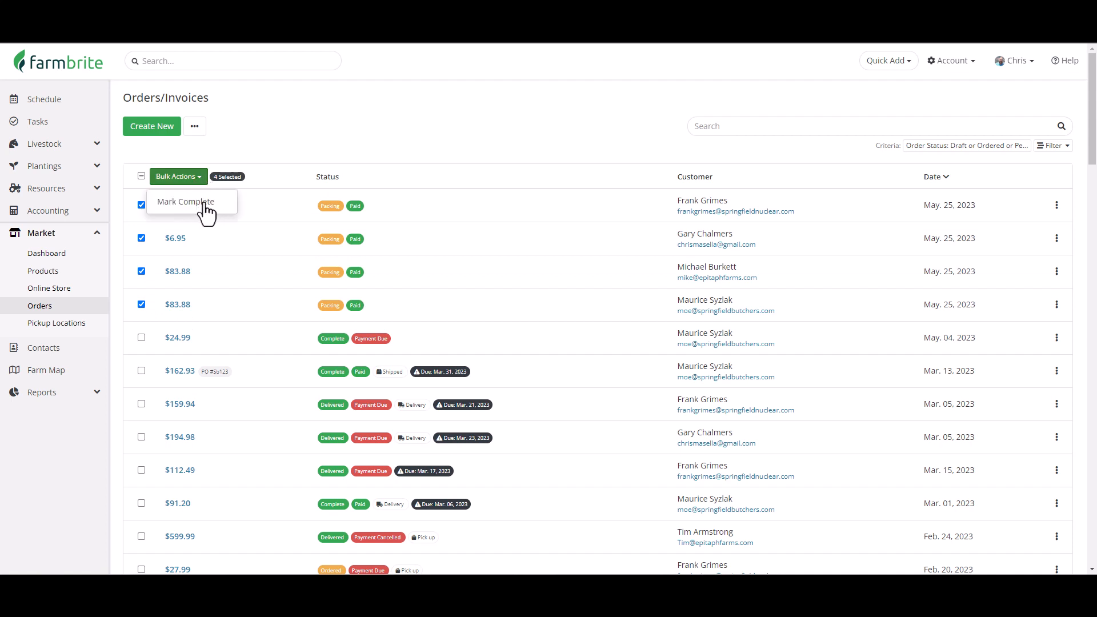
pyautogui.click(200, 206)
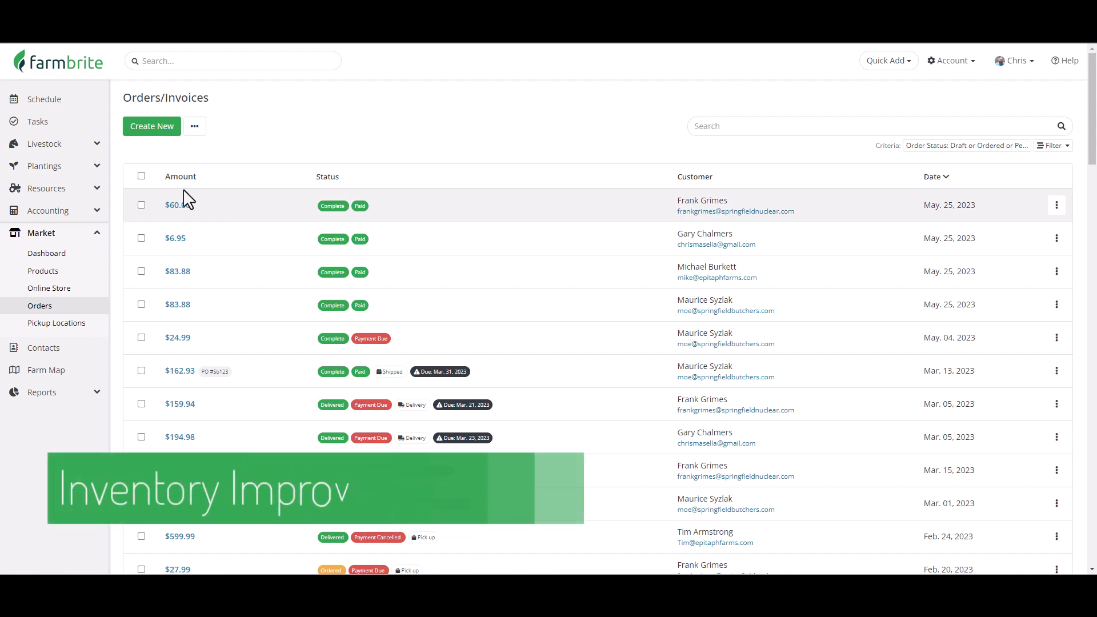
# Open the Resources inventory list and scroll through its items.
pyautogui.click(97, 189)
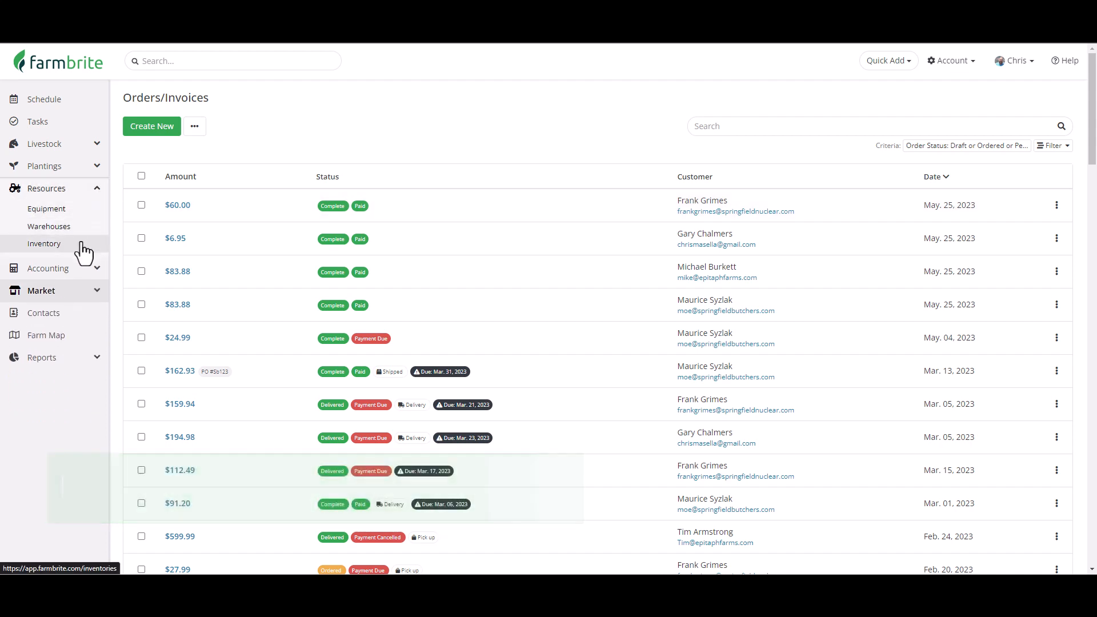
pyautogui.click(67, 245)
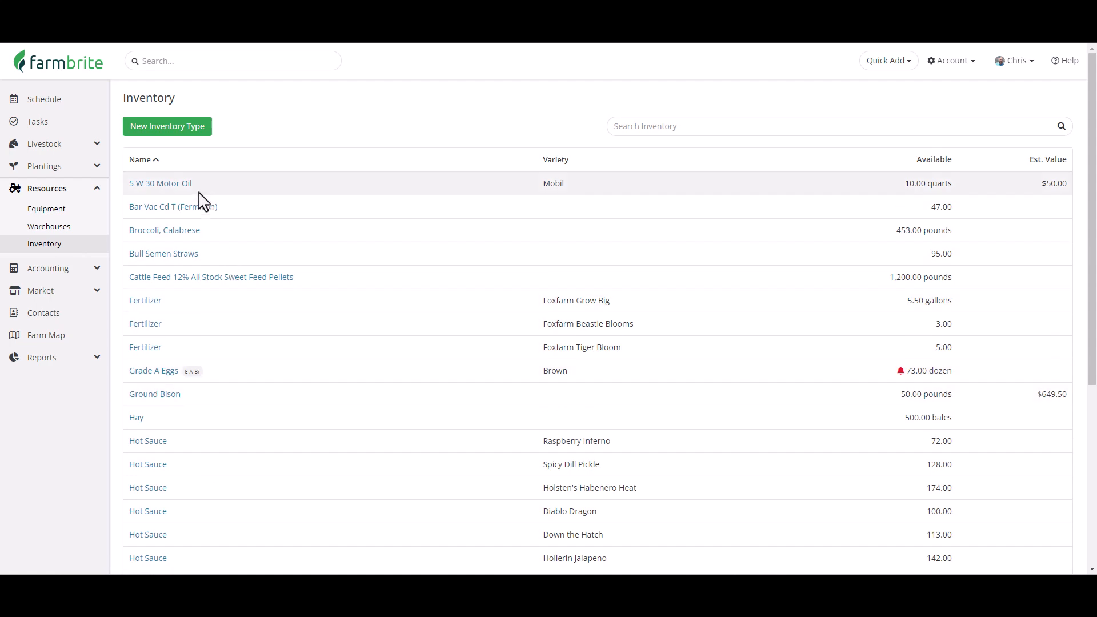
pyautogui.scroll(-5, 200, 200)
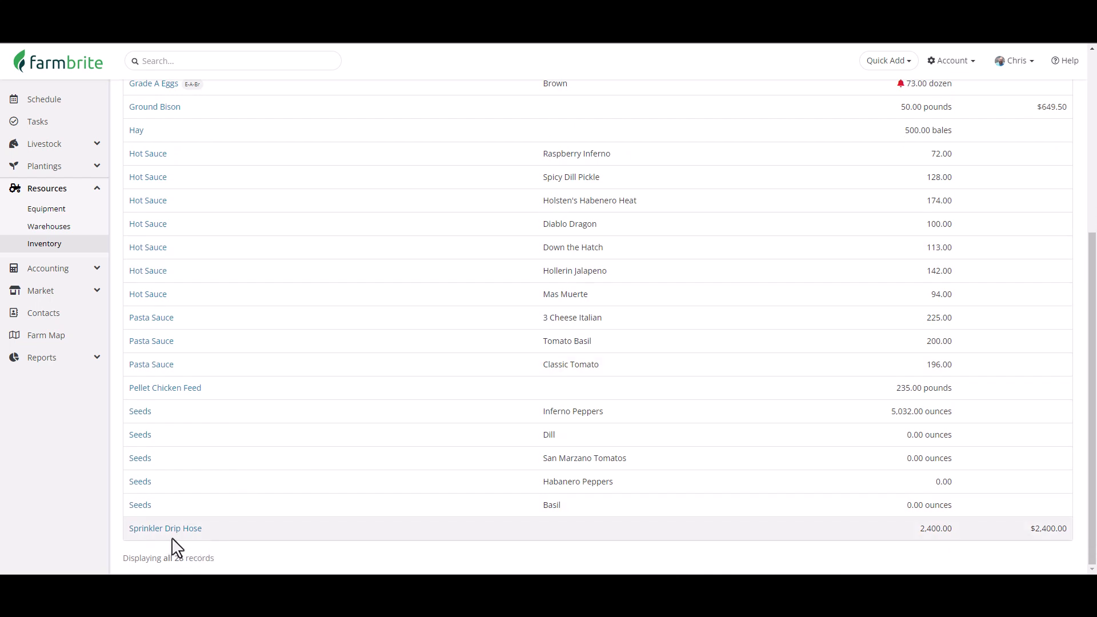
pyautogui.scroll(2, 978, 472)
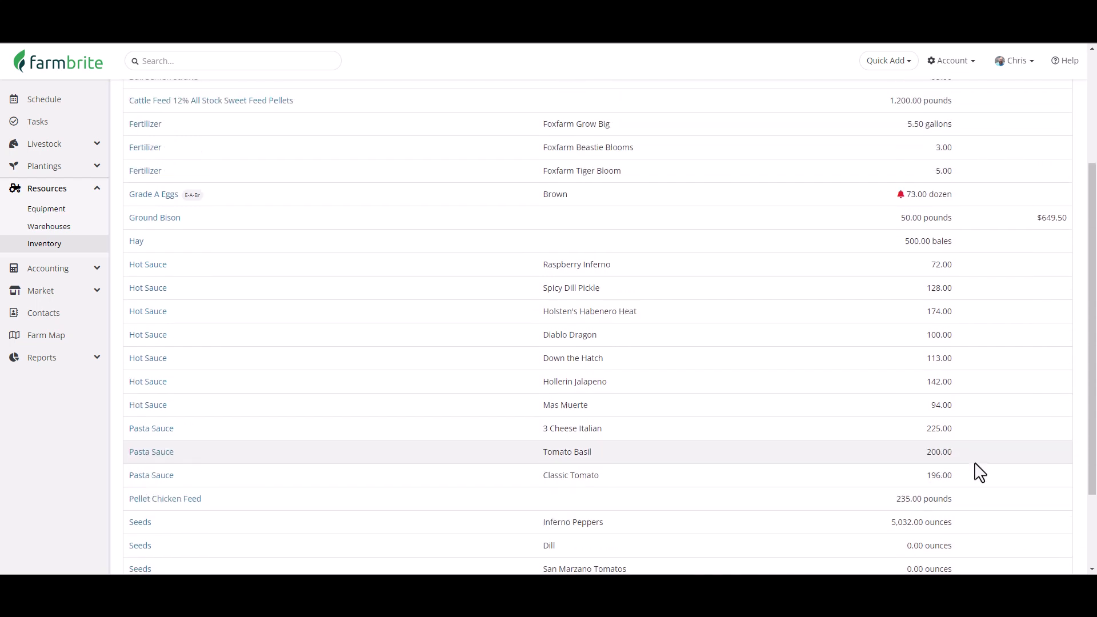
pyautogui.scroll(3, 978, 472)
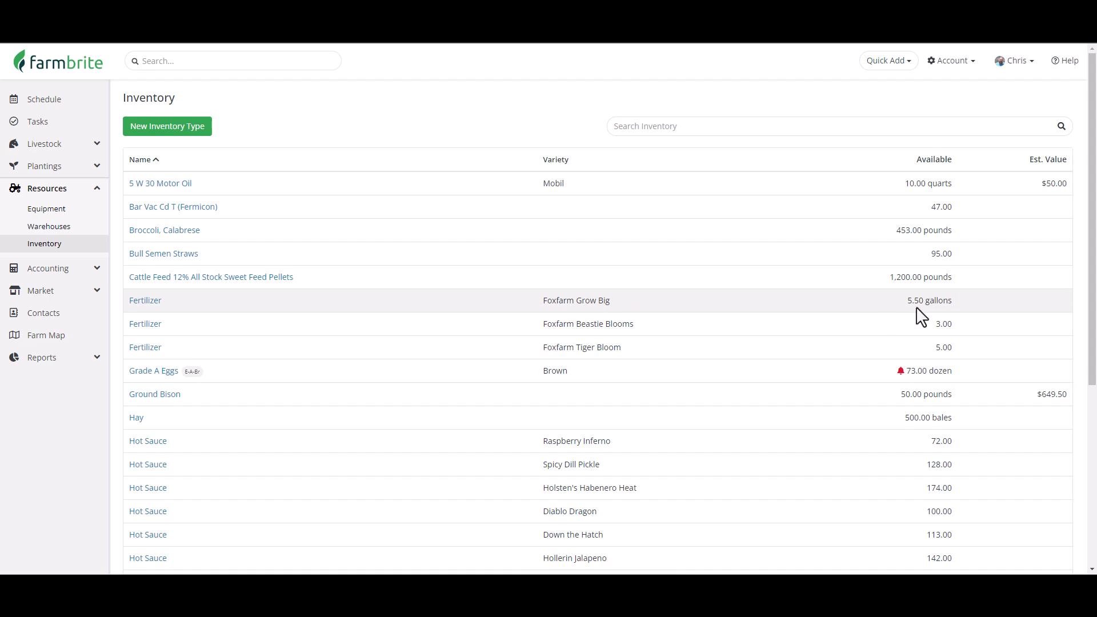
# Open the Carrot planting in Northeast Field A and start a new treatment record of type Nutrients.
pyautogui.click(72, 175)
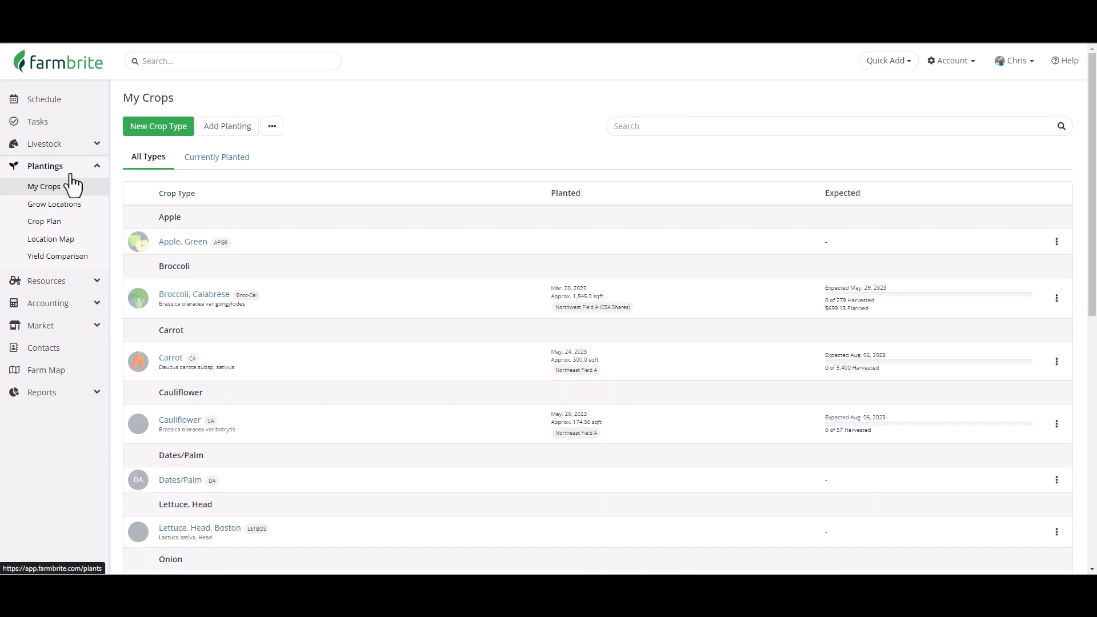
pyautogui.click(171, 360)
pyautogui.scroll(-1, 177, 365)
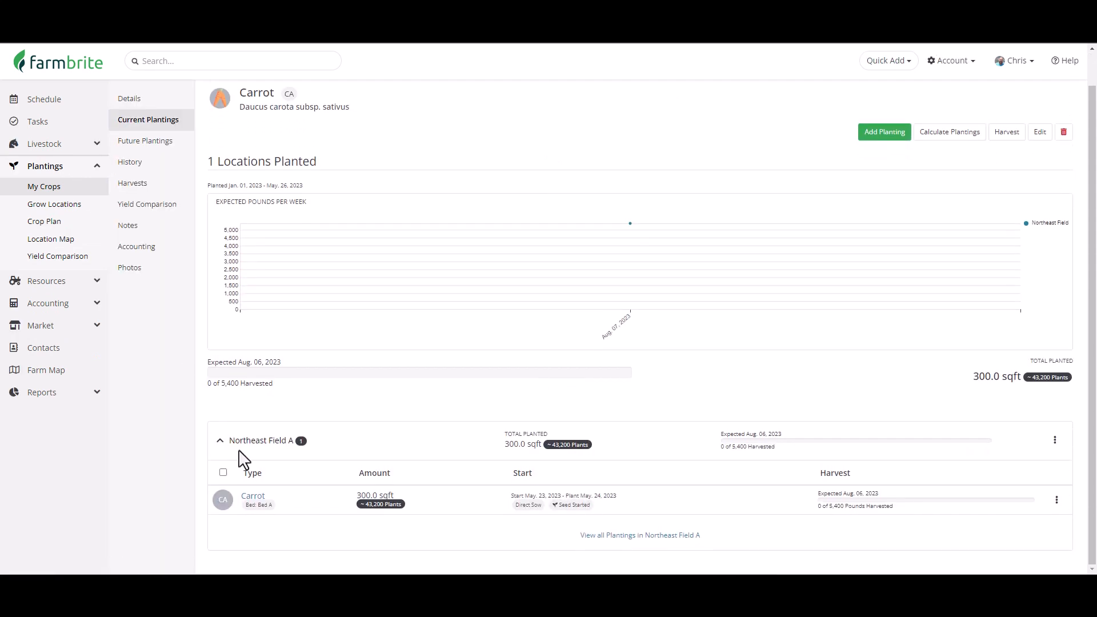
pyautogui.click(254, 501)
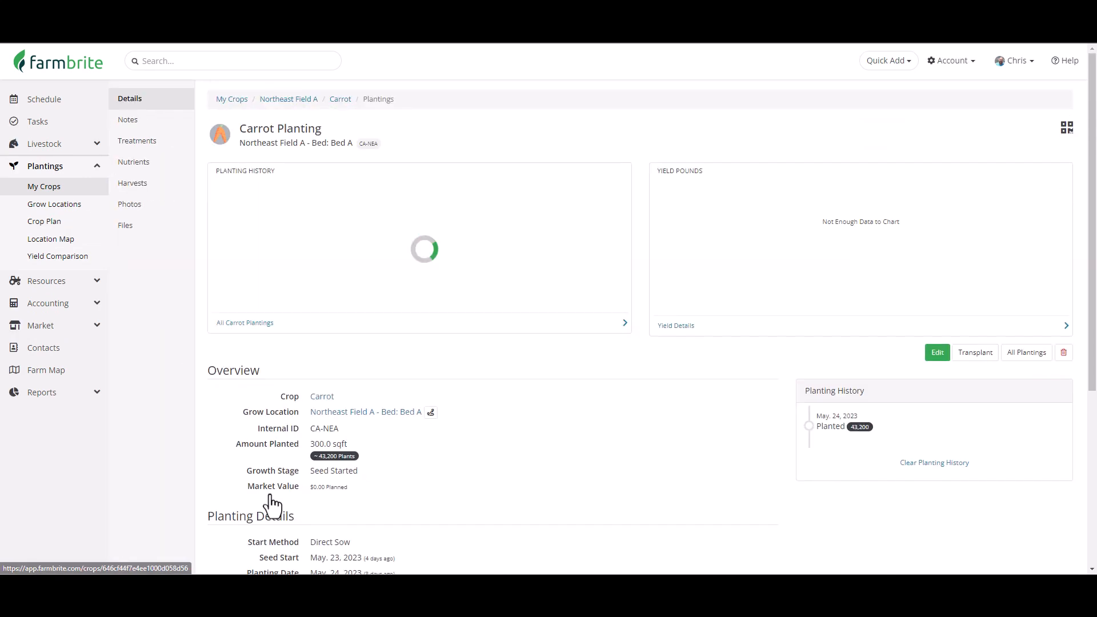
pyautogui.click(158, 149)
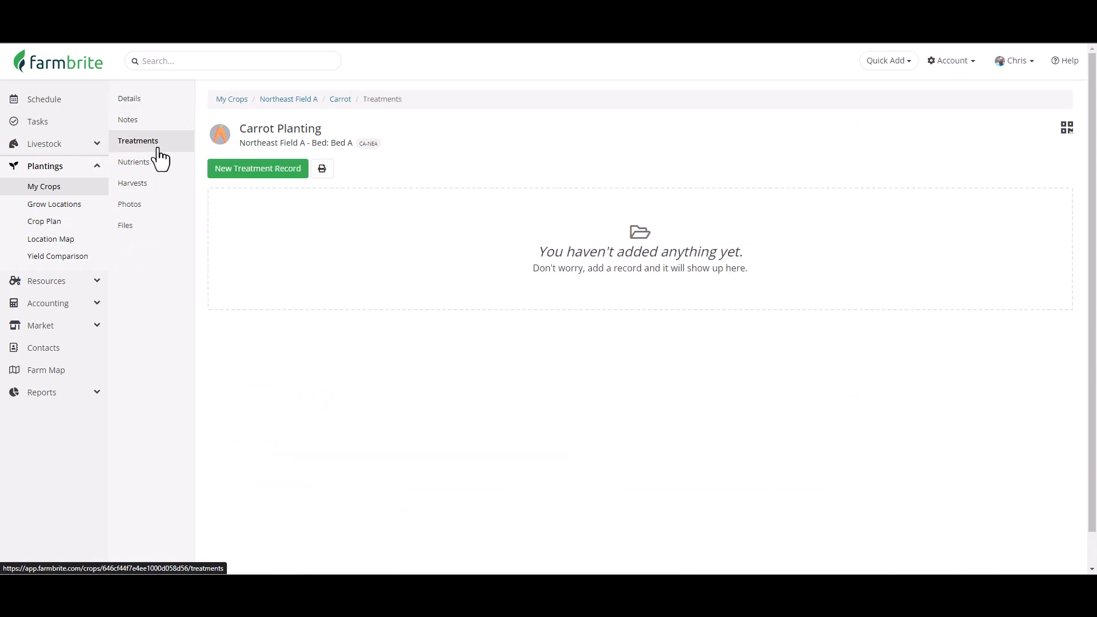
pyautogui.click(256, 169)
pyautogui.click(341, 126)
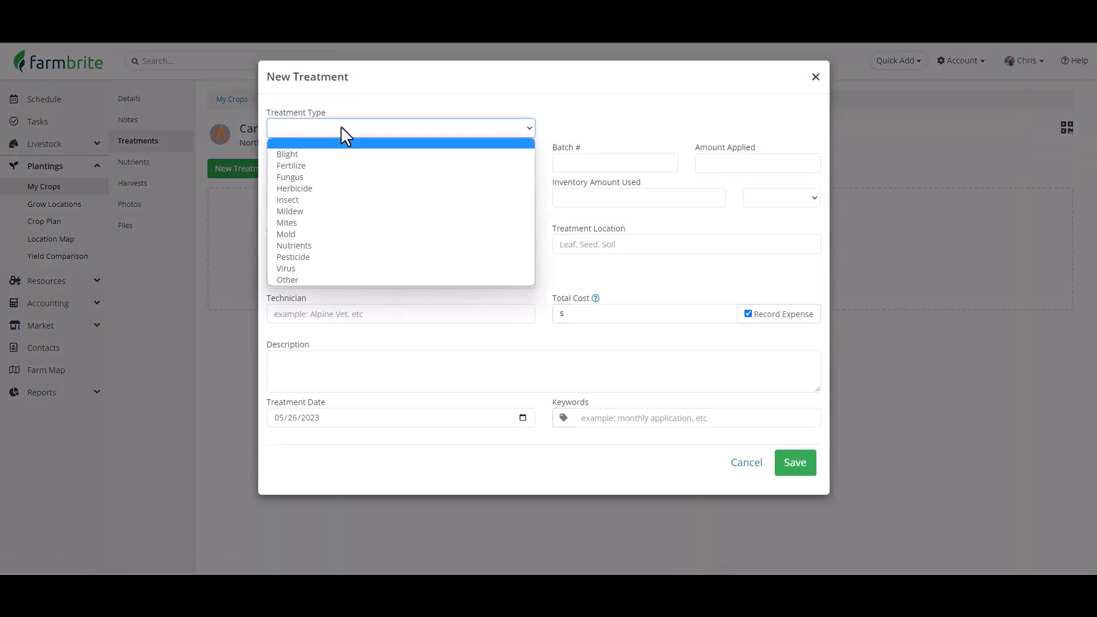
pyautogui.click(349, 245)
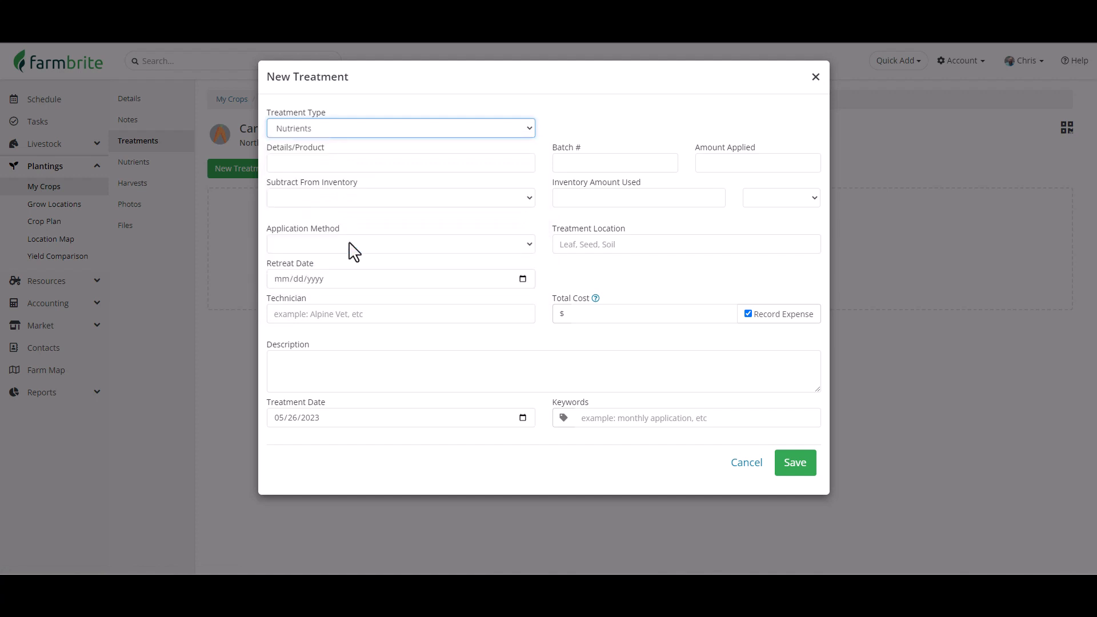
# Subtract 0.5 gallons of Fertilizer (Foxfarm Grow Big) from Eastside Shed and save the treatment.
pyautogui.click(378, 200)
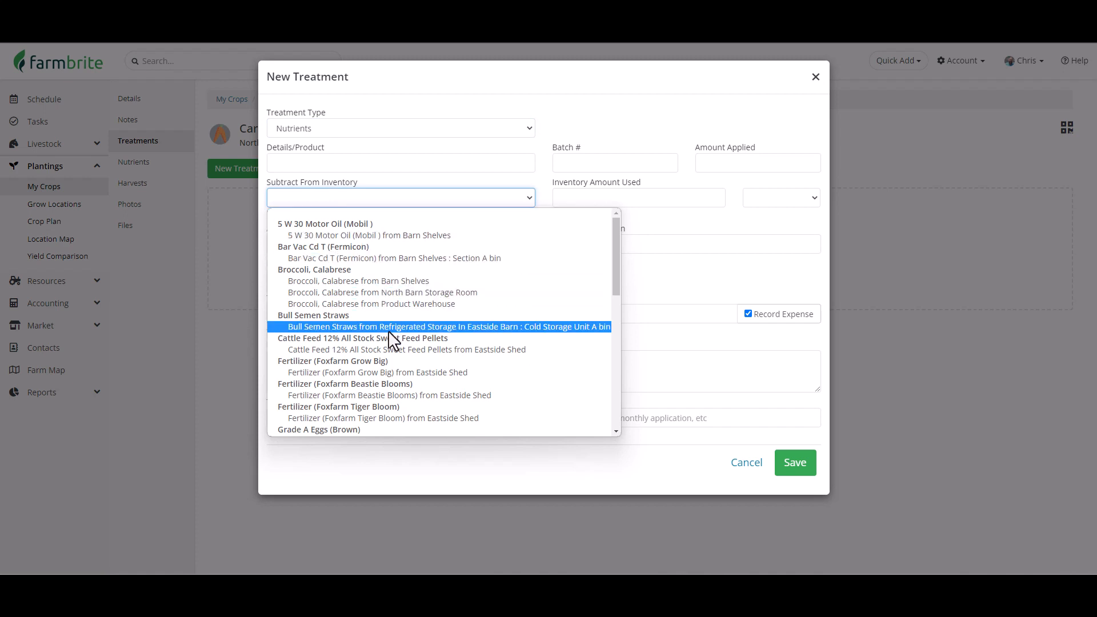
pyautogui.click(396, 372)
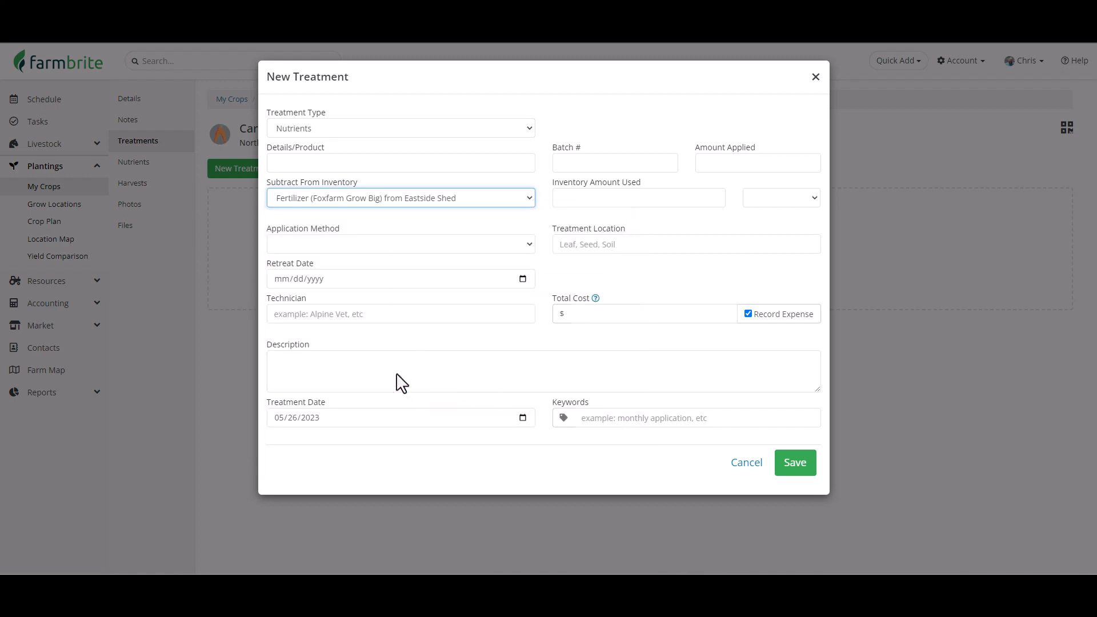
pyautogui.click(597, 197)
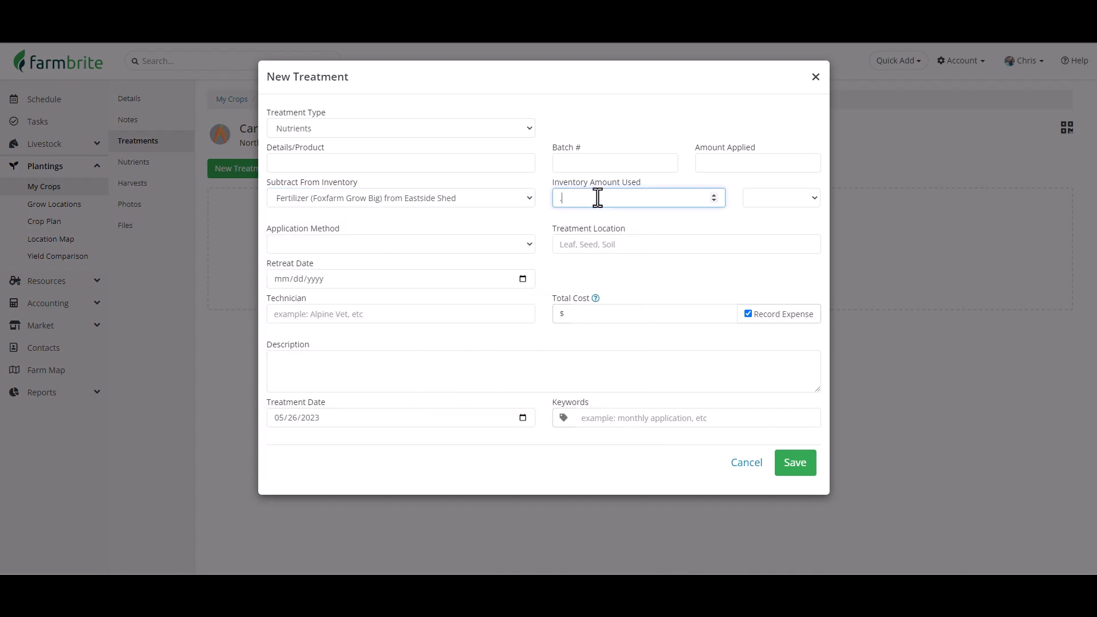
pyautogui.write('.5')
pyautogui.click(797, 199)
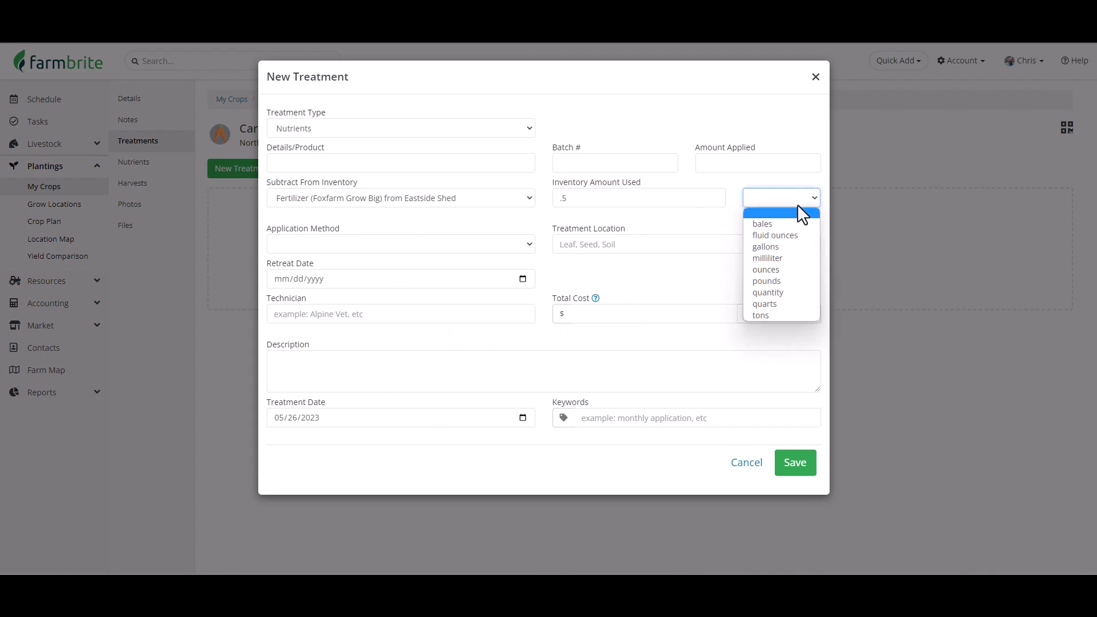
pyautogui.click(791, 247)
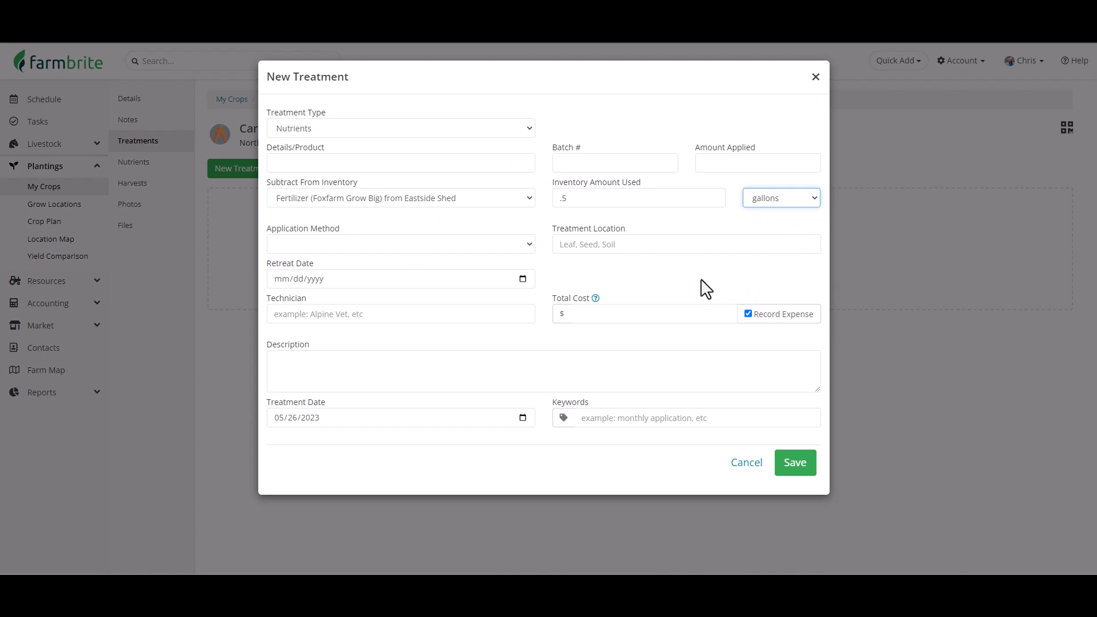
pyautogui.click(794, 462)
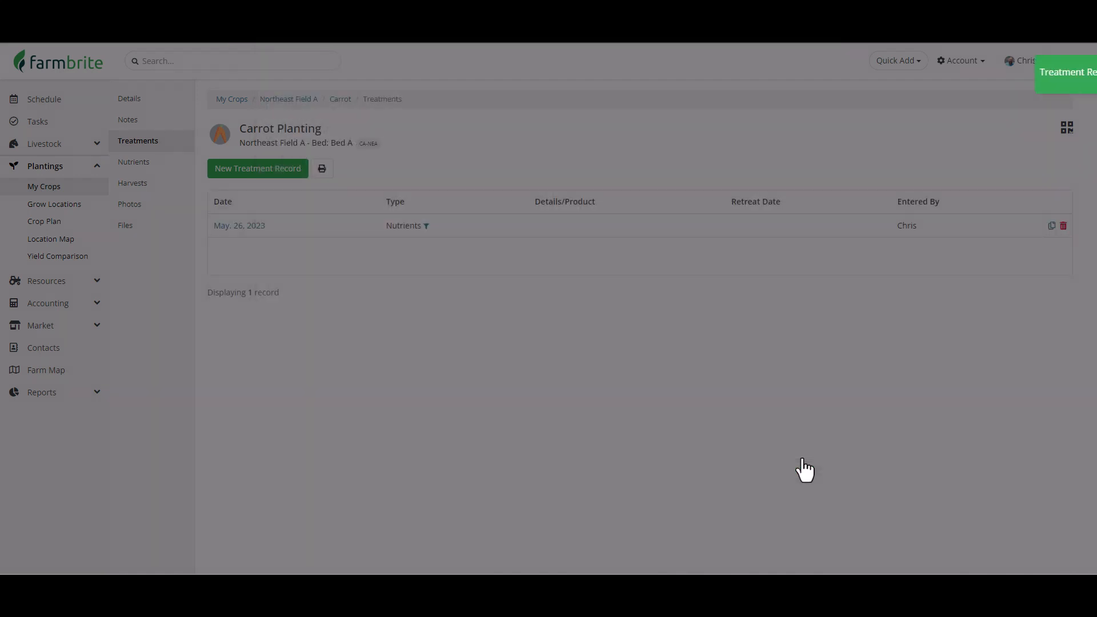
# Return to the Resources inventory list to review the stock levels.
pyautogui.click(99, 280)
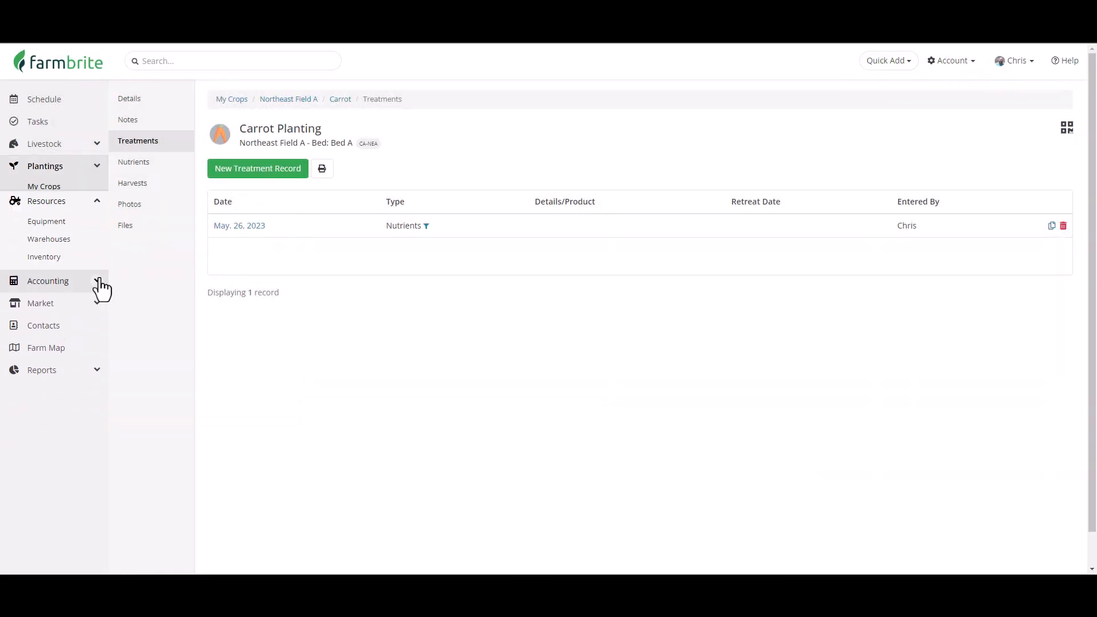
pyautogui.click(47, 246)
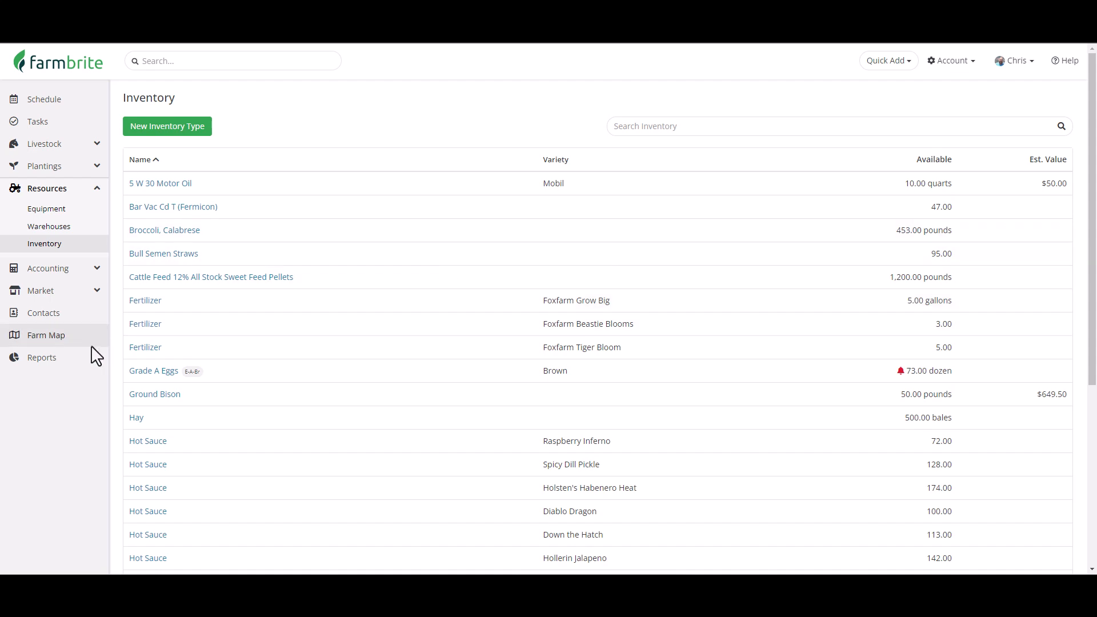
# Open the Inventory Summary by Location standard report.
pyautogui.click(90, 371)
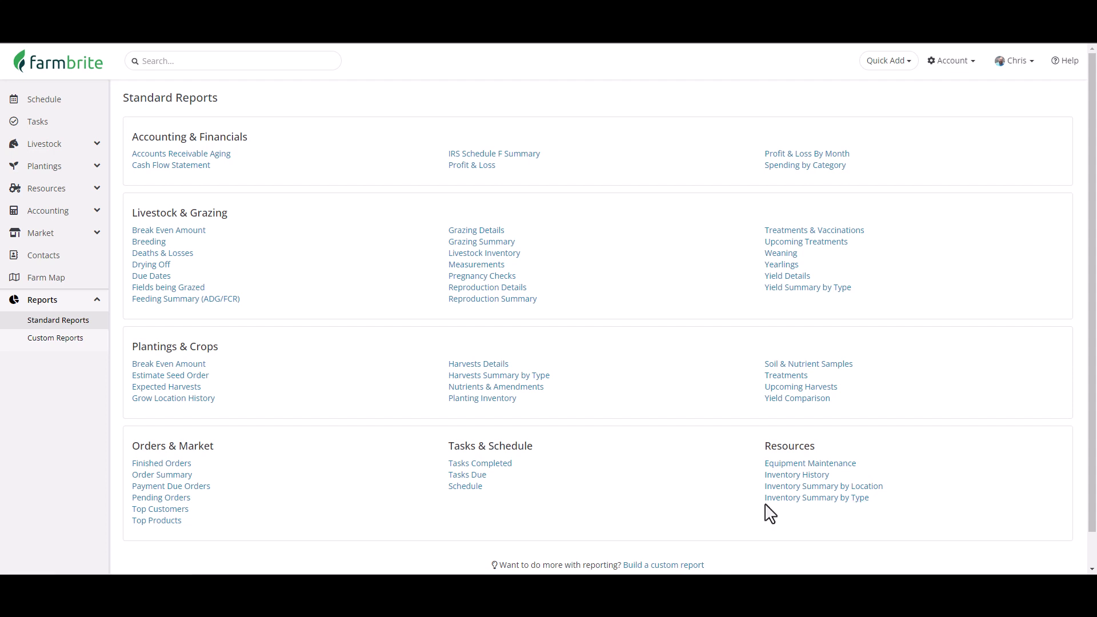
pyautogui.click(777, 486)
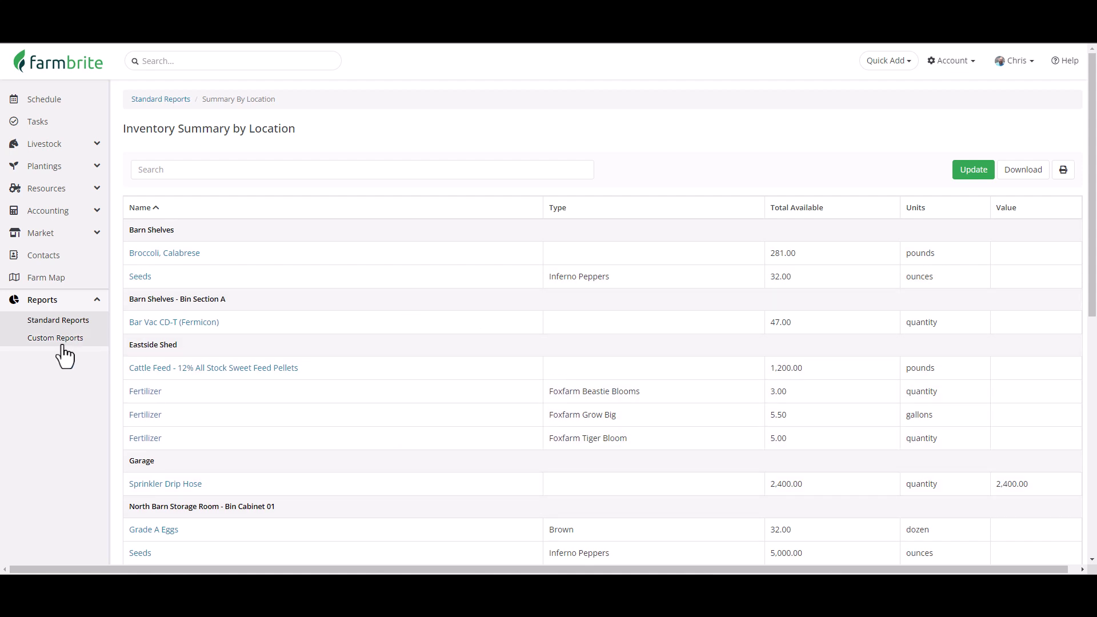
# Open the Inventory Summary by Type standard report.
pyautogui.click(54, 322)
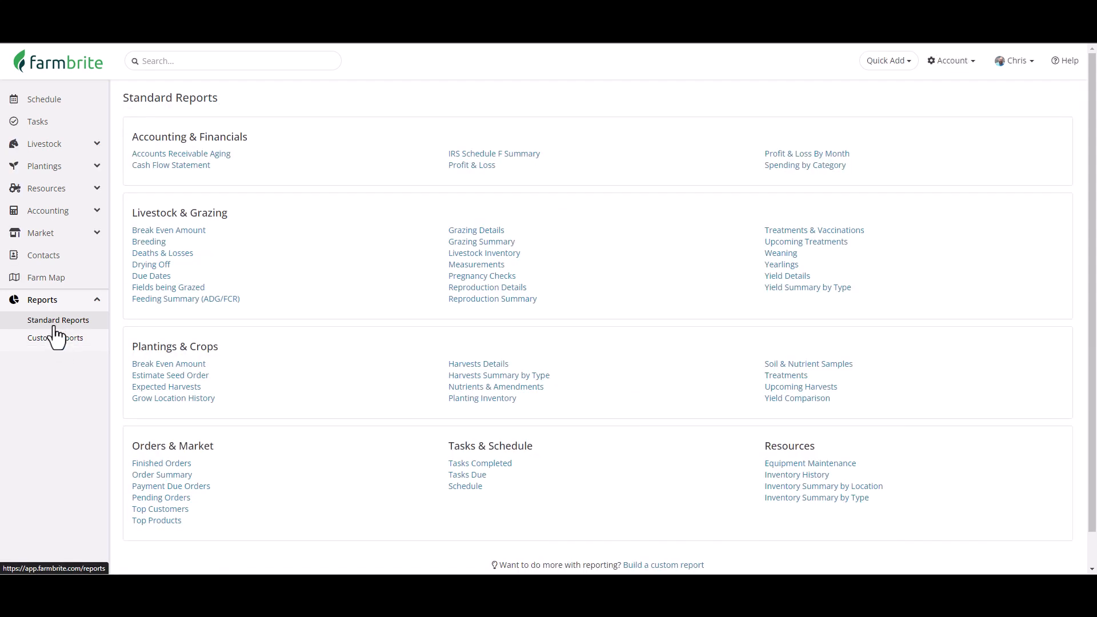
pyautogui.click(824, 498)
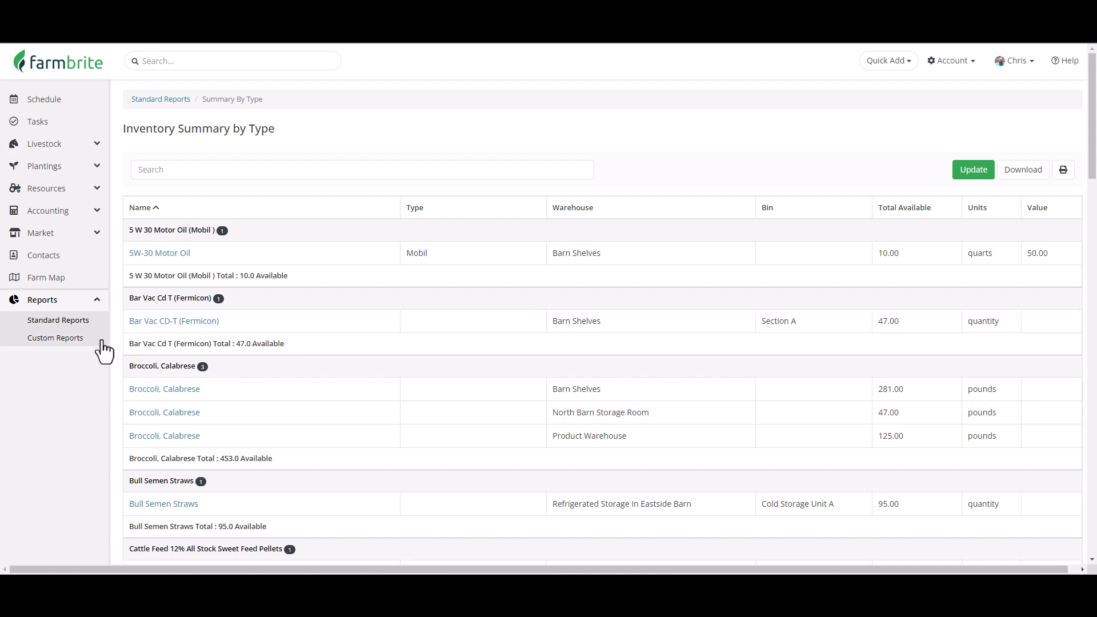
# Create a new custom report named "Equipment Status and Last Service Date" using the Equipment reporting area.
pyautogui.click(53, 339)
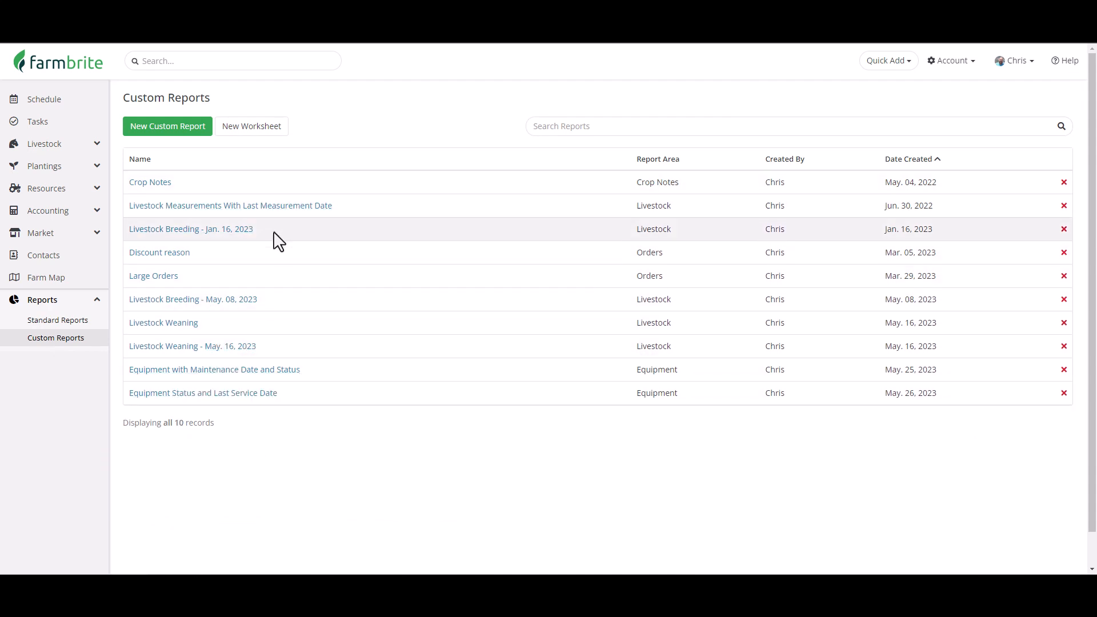
pyautogui.click(191, 147)
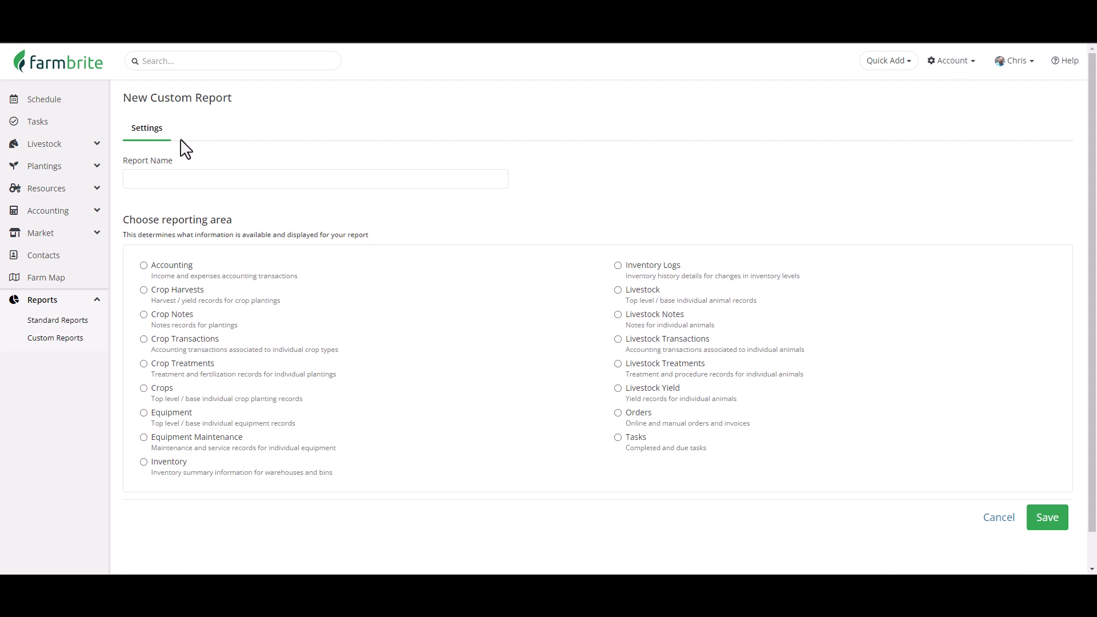
pyautogui.click(192, 182)
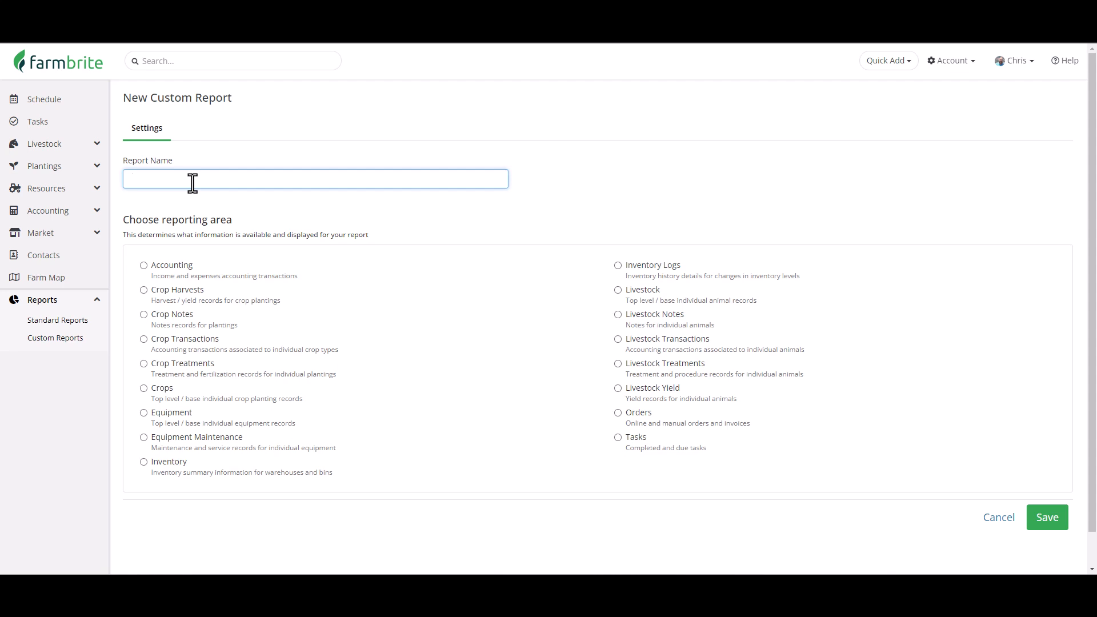
pyautogui.write('Equipment Status and Last Service Date')
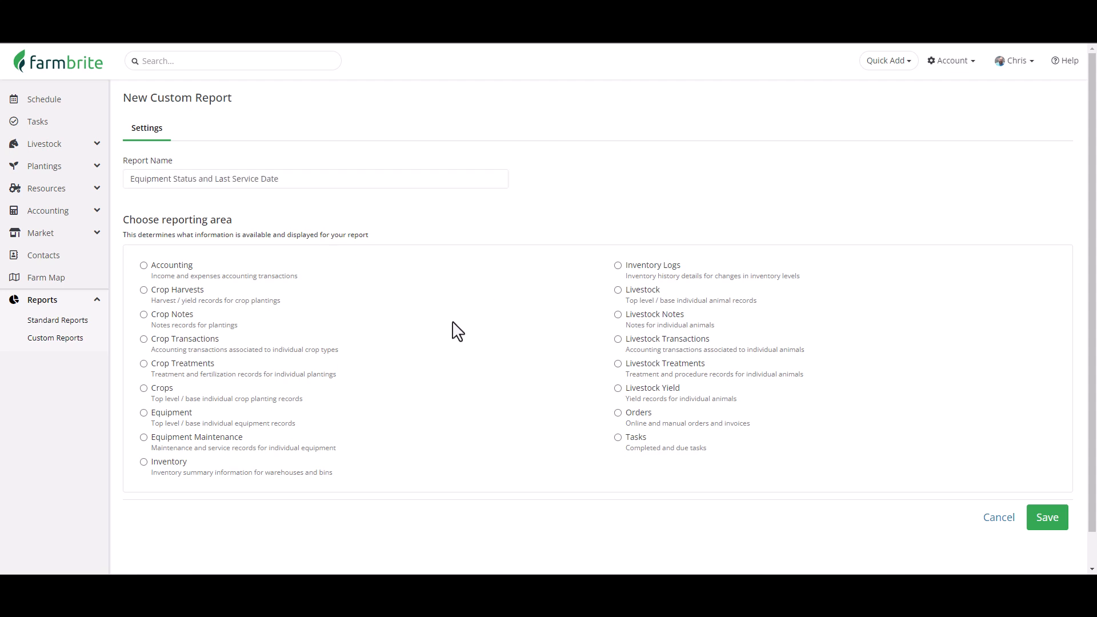
pyautogui.click(143, 413)
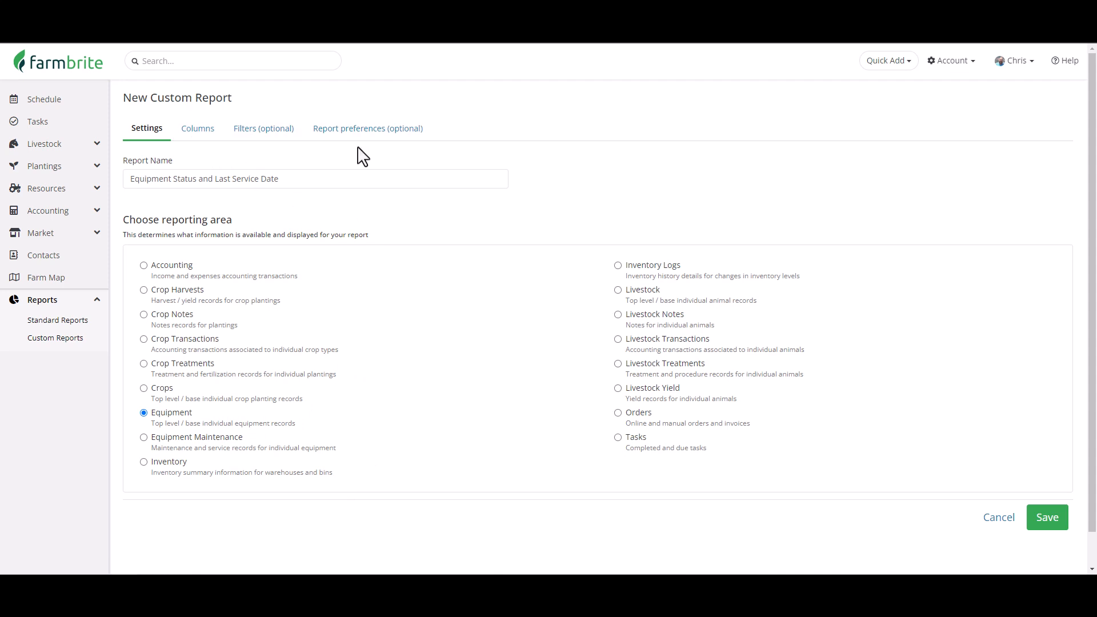
# Add the Equipment Name, Equipment Status, Equipment Brand, Equipment Last Service Date and Equipment Type columns to the report.
pyautogui.click(203, 135)
pyautogui.click(226, 204)
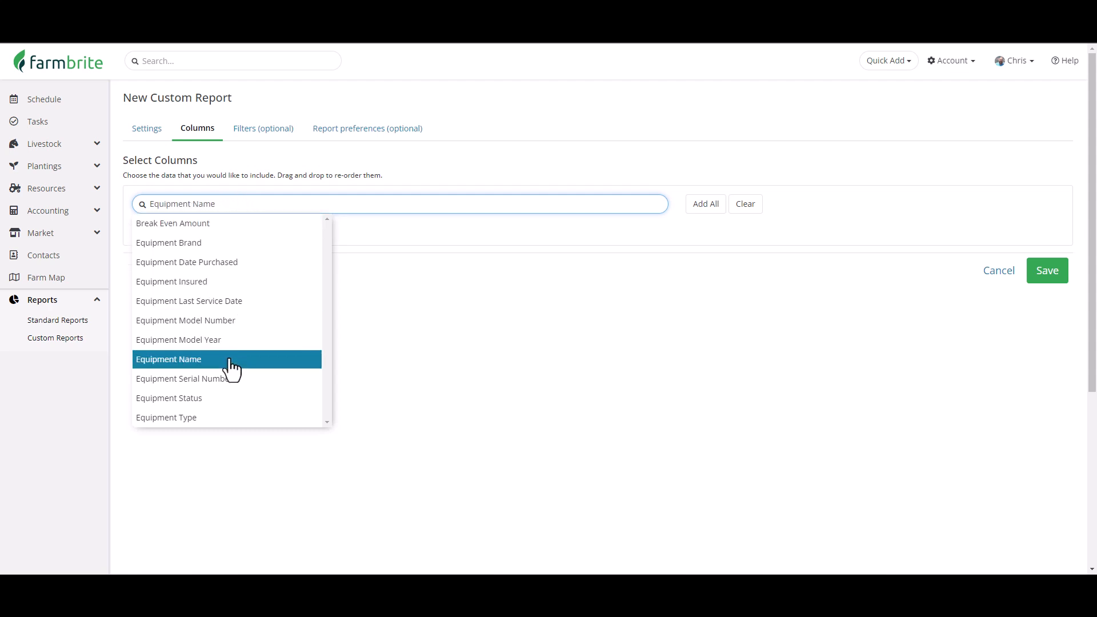
pyautogui.click(230, 360)
pyautogui.click(231, 209)
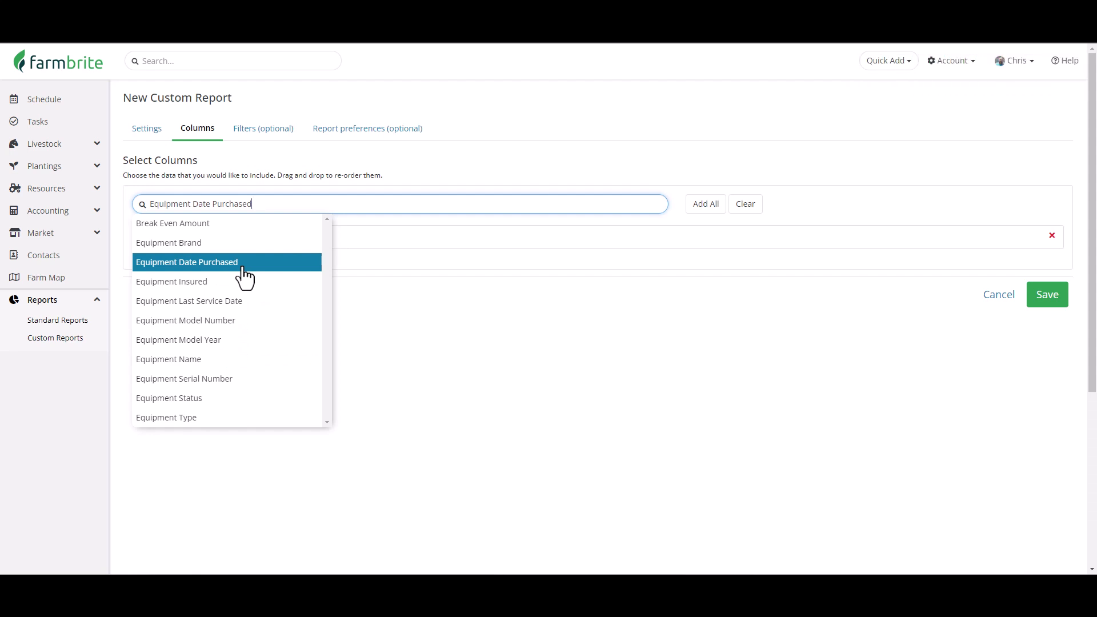
pyautogui.click(245, 398)
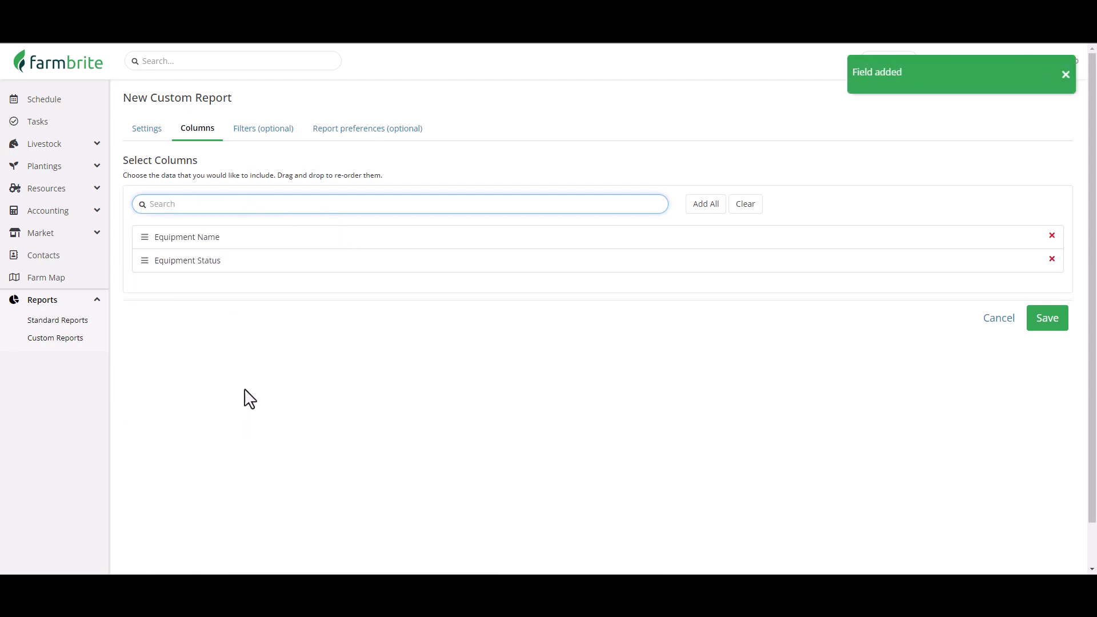
pyautogui.click(284, 203)
pyautogui.click(286, 242)
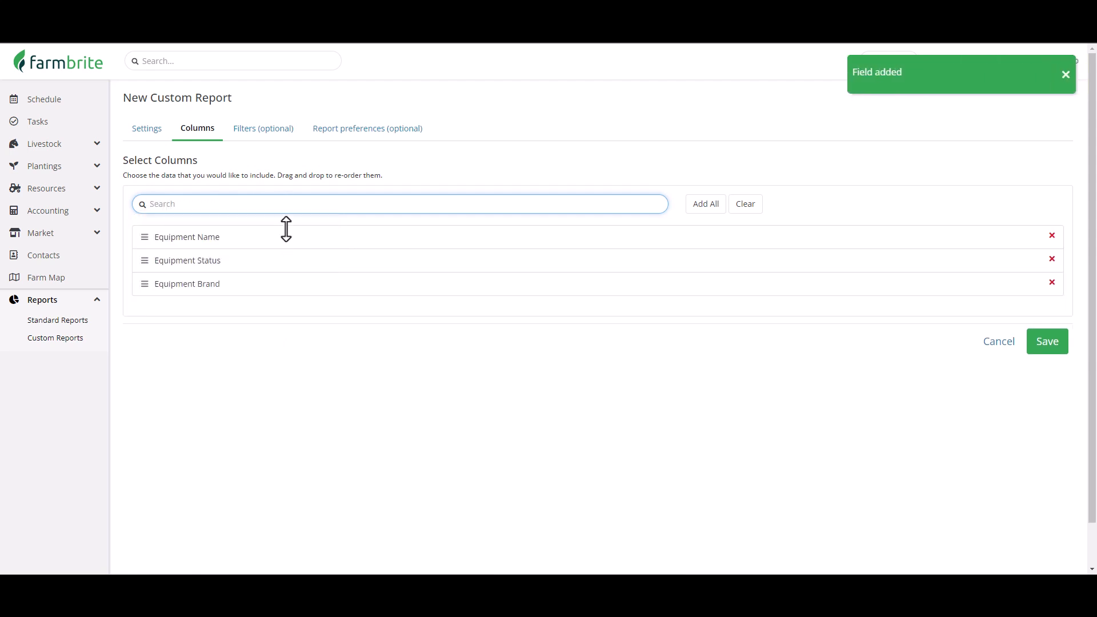
pyautogui.click(287, 204)
pyautogui.write('servi')
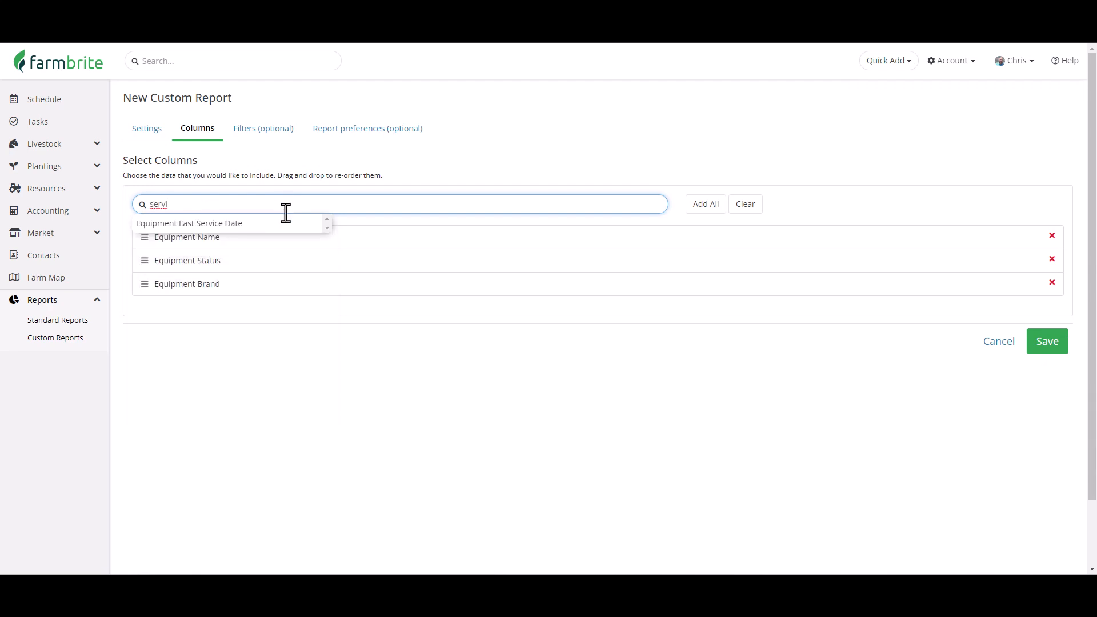
pyautogui.click(288, 224)
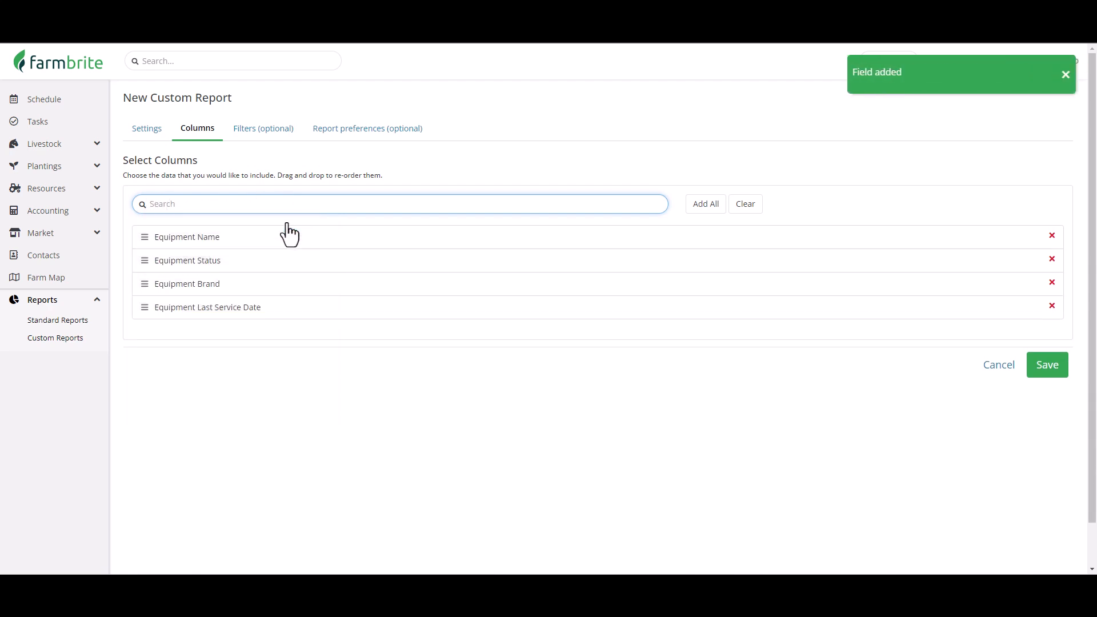
pyautogui.click(289, 206)
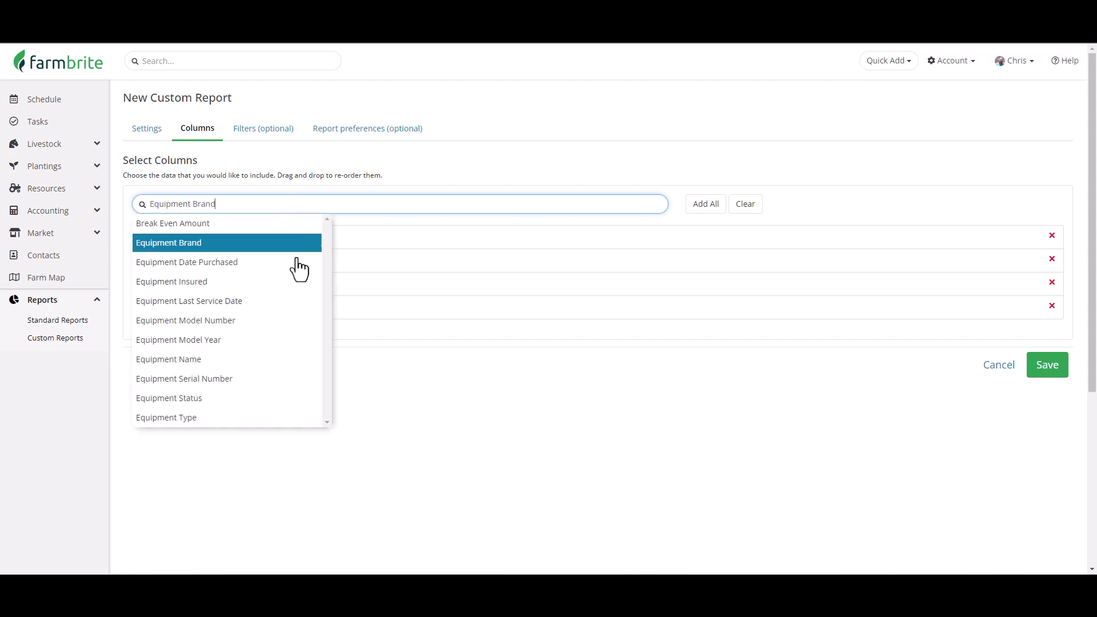
pyautogui.click(266, 414)
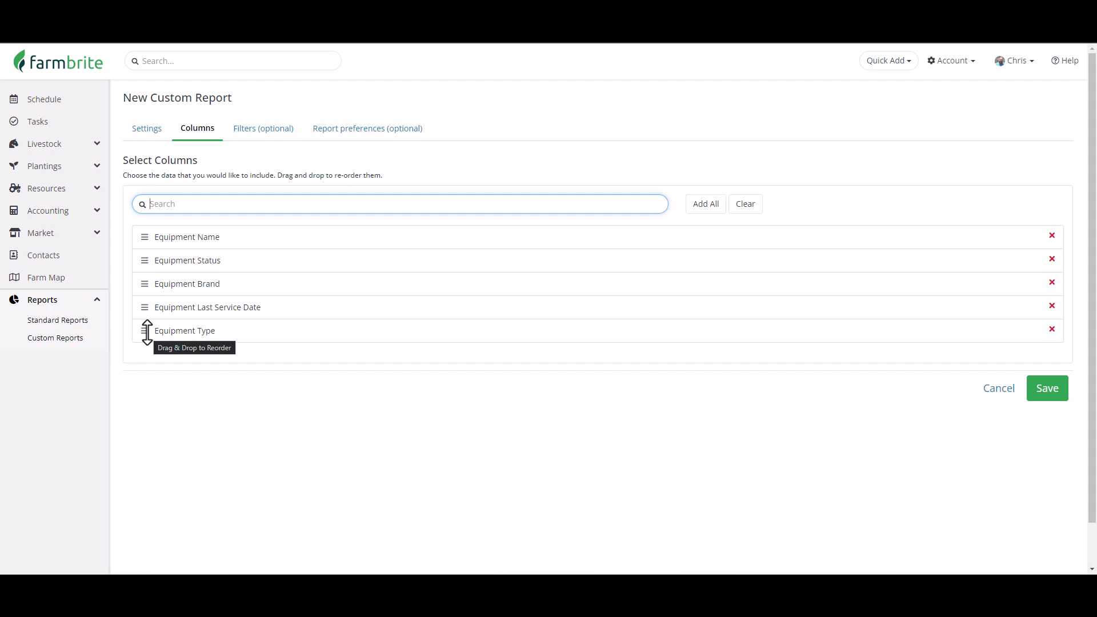
# Move the Equipment Type column directly below Equipment Name and review the report's optional filters.
pyautogui.moveTo(147, 331); pyautogui.dragTo(152, 266)
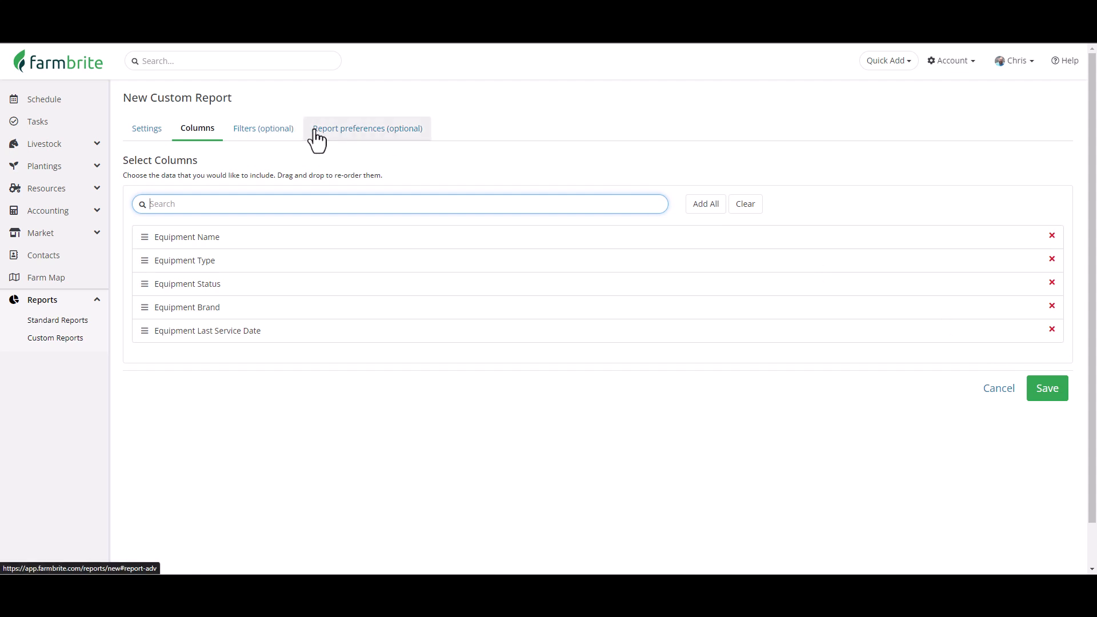
pyautogui.click(270, 134)
pyautogui.click(270, 135)
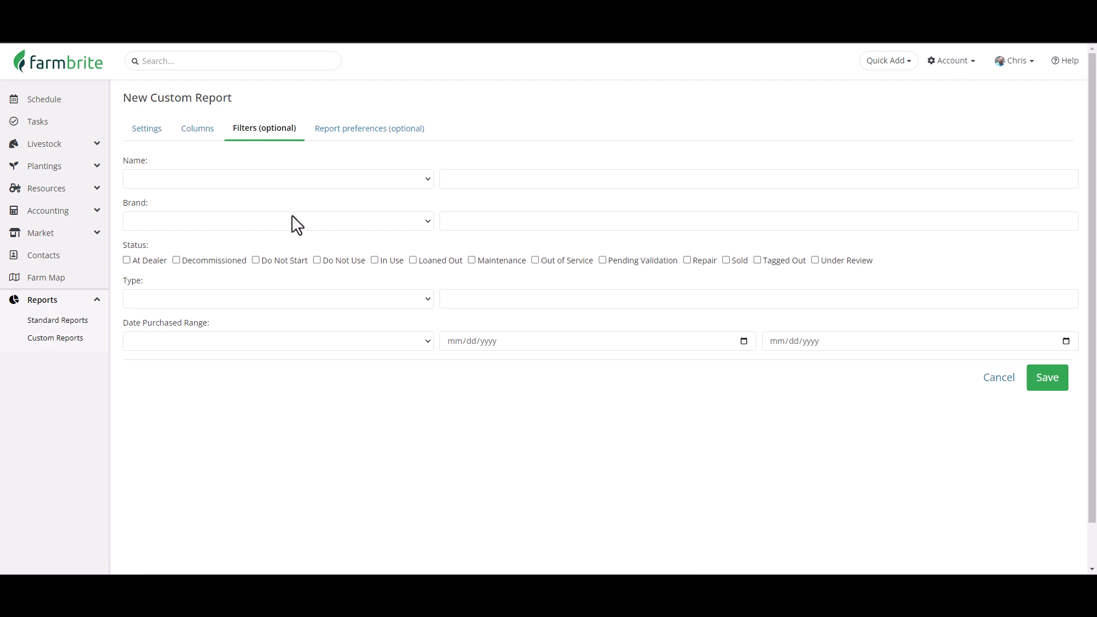
pyautogui.click(317, 301)
pyautogui.click(318, 301)
# Order records by Equipment Type ascending, chart by Equipment Status, and save the custom report.
pyautogui.click(377, 138)
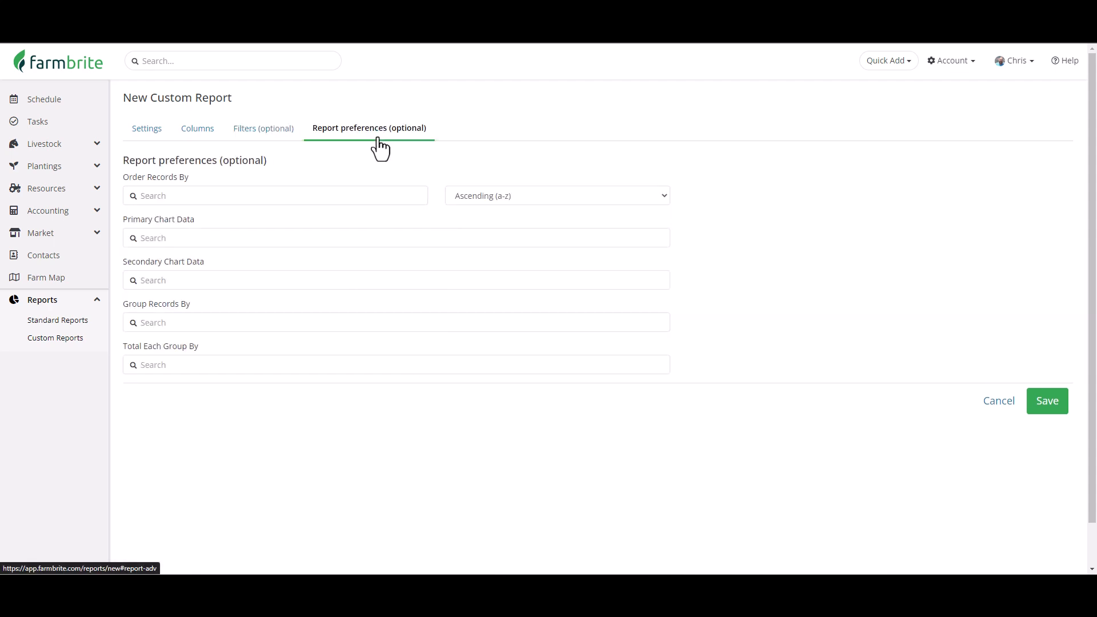
pyautogui.click(257, 195)
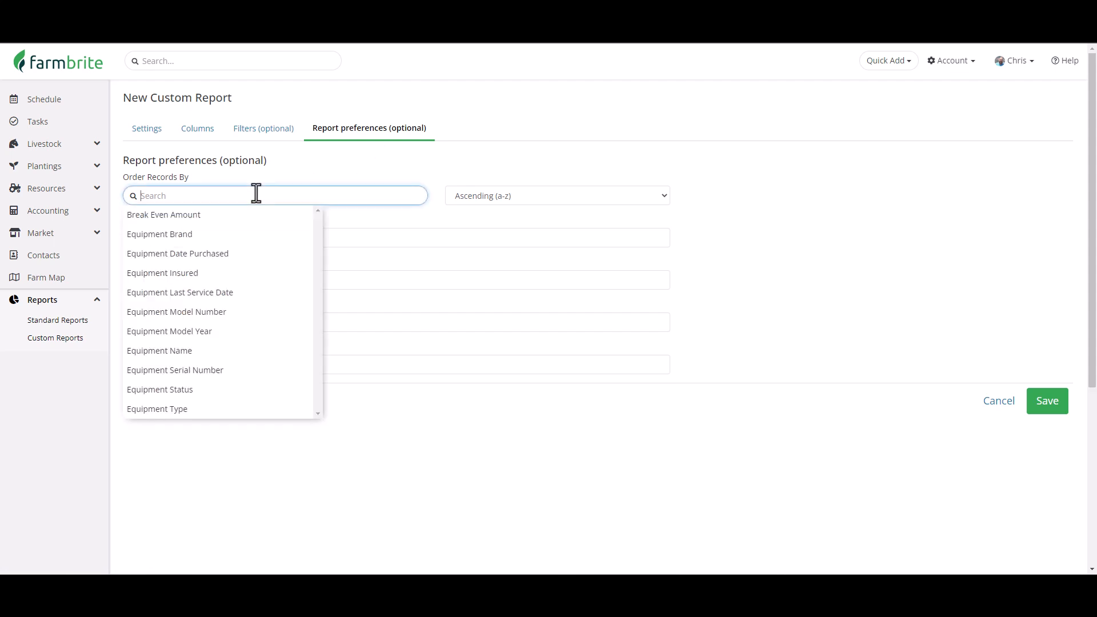
pyautogui.click(231, 409)
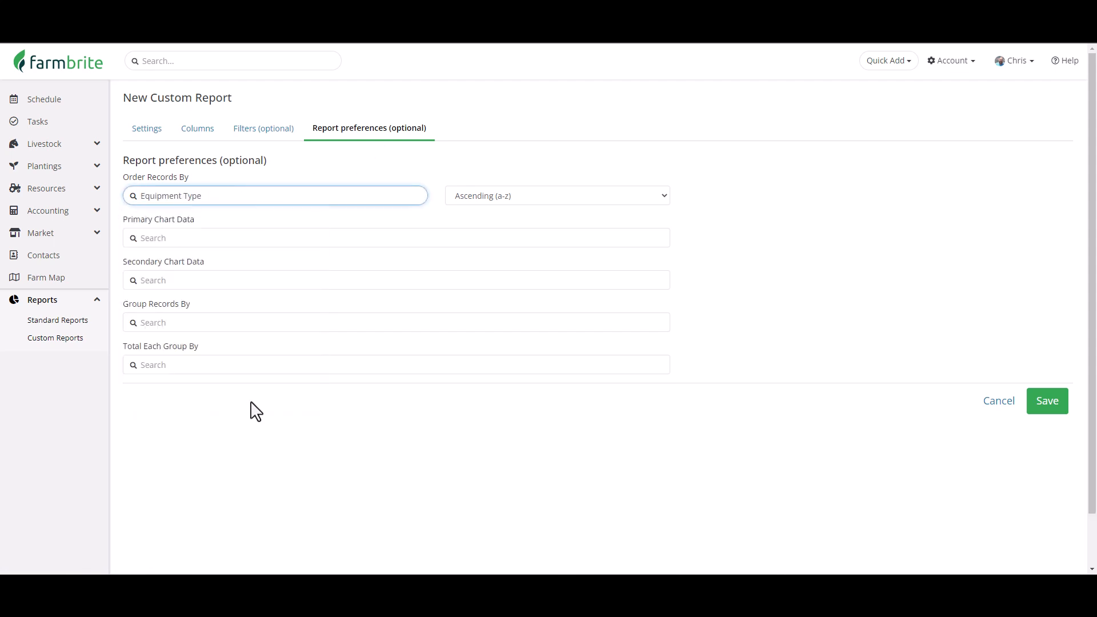
pyautogui.click(260, 233)
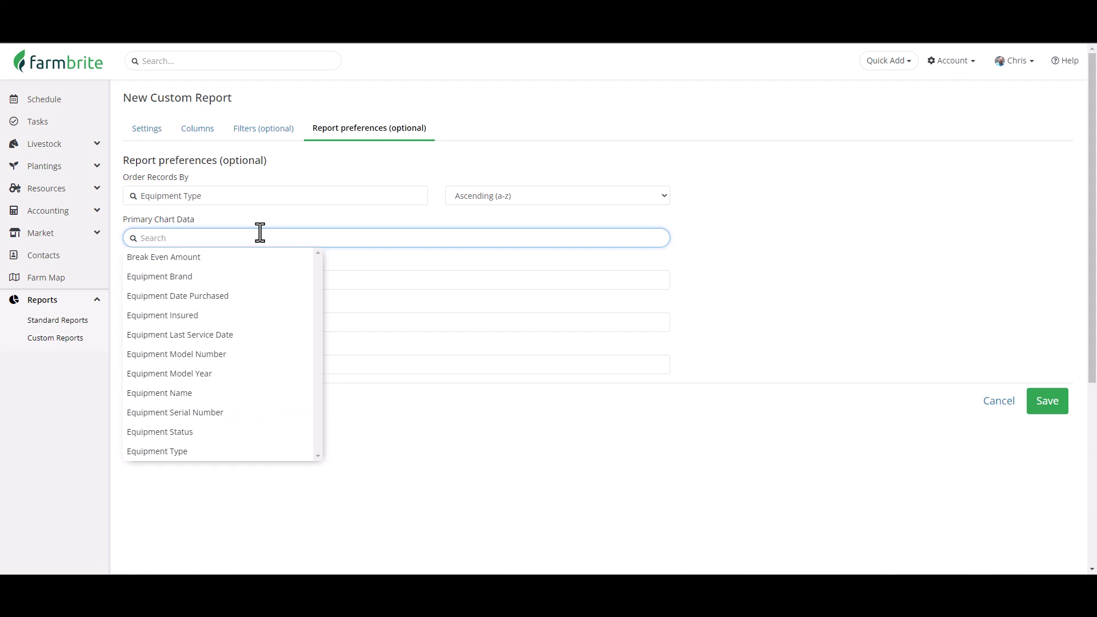
pyautogui.click(267, 431)
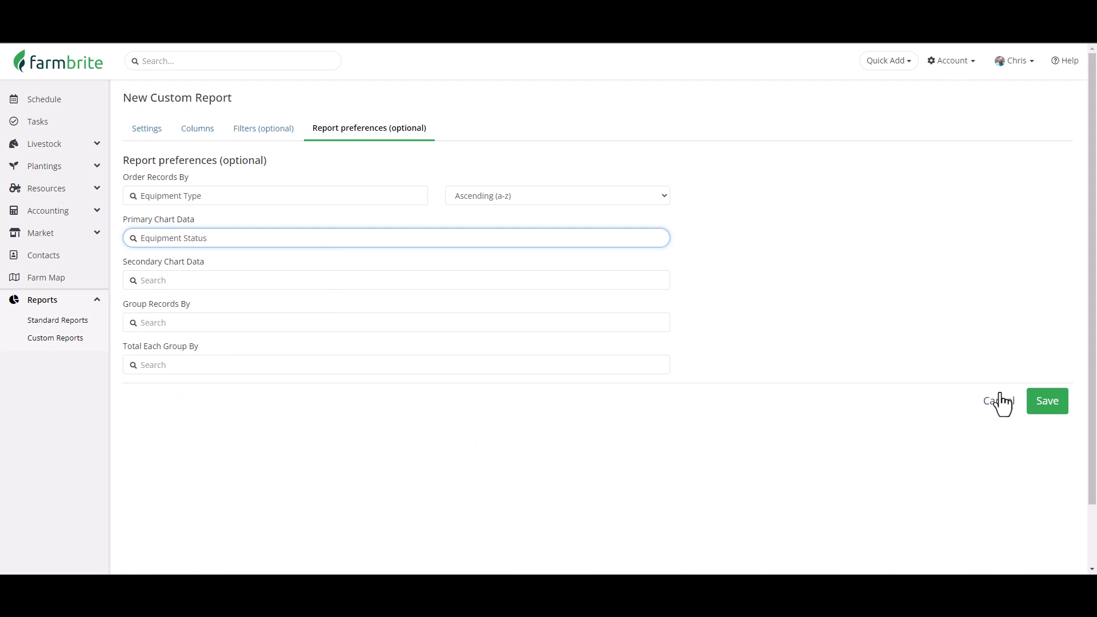
pyautogui.click(1040, 399)
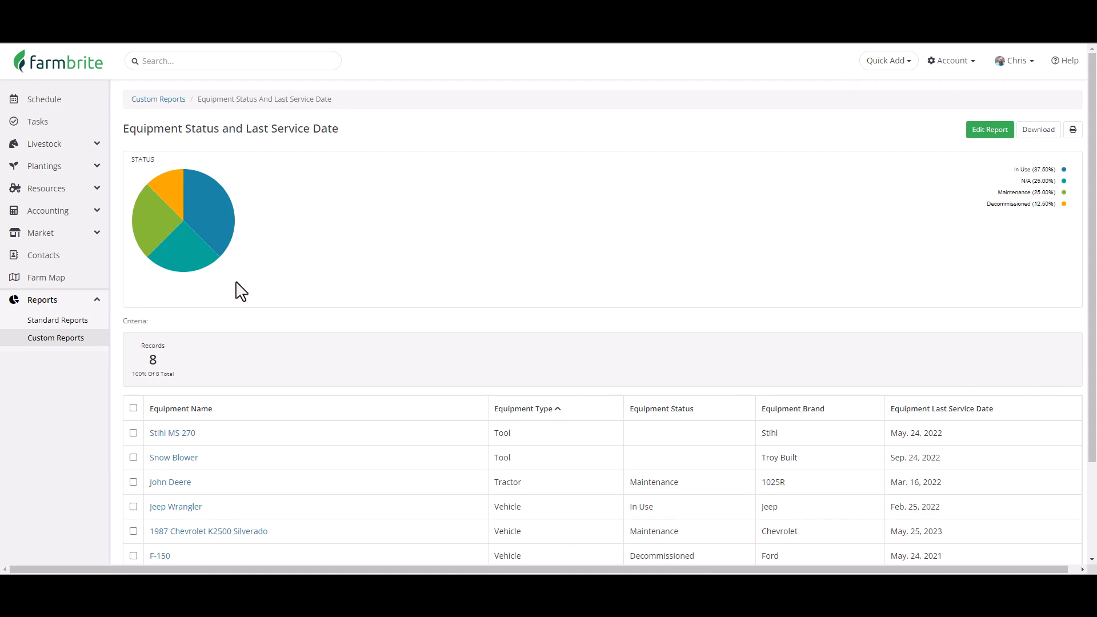
# Examine the saved report's status pie chart and equipment table.
pyautogui.moveTo(221, 239)
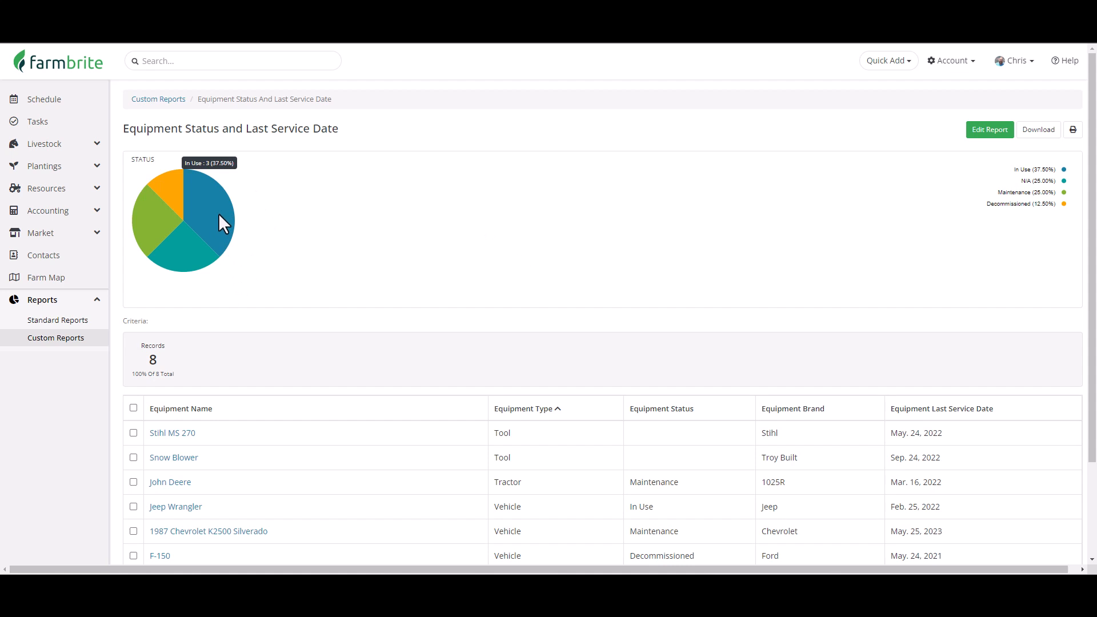
pyautogui.moveTo(161, 225)
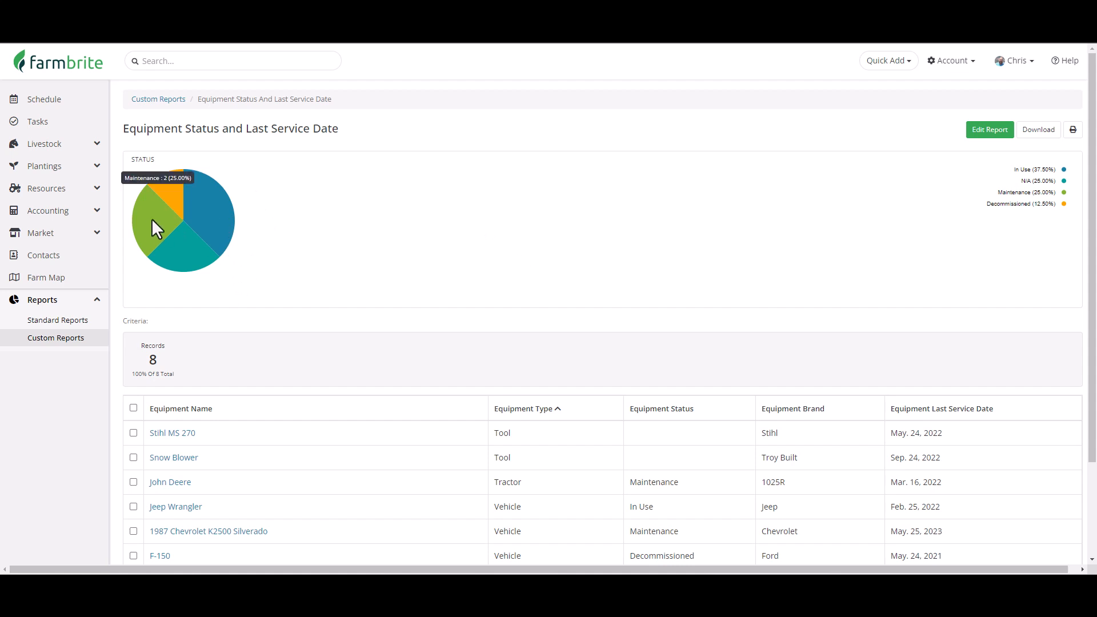
pyautogui.moveTo(168, 192)
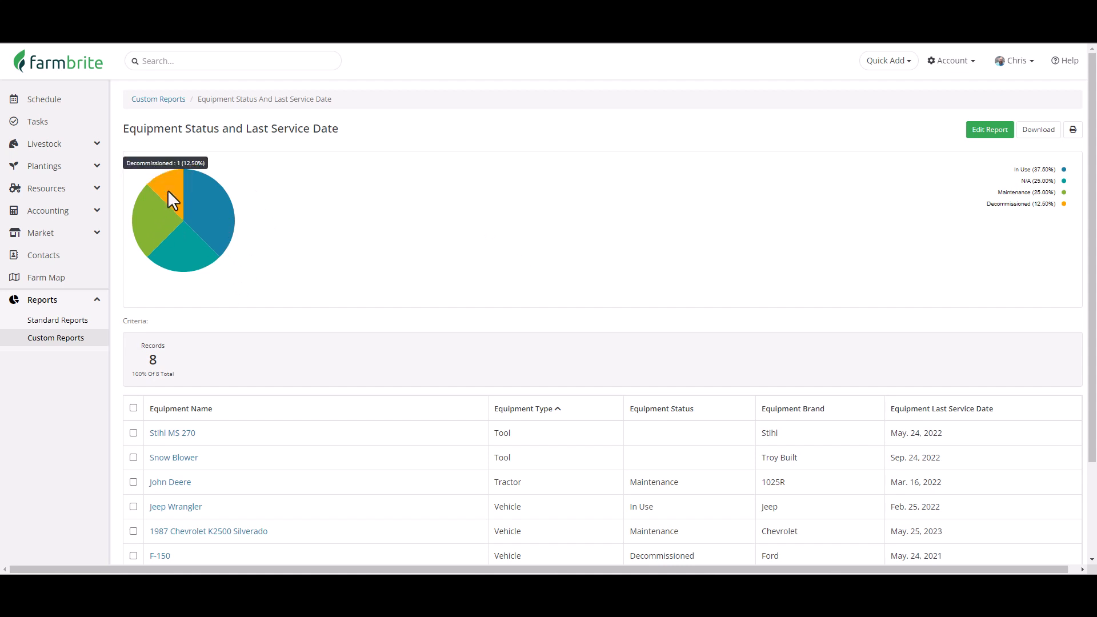
pyautogui.scroll(-1, 245, 330)
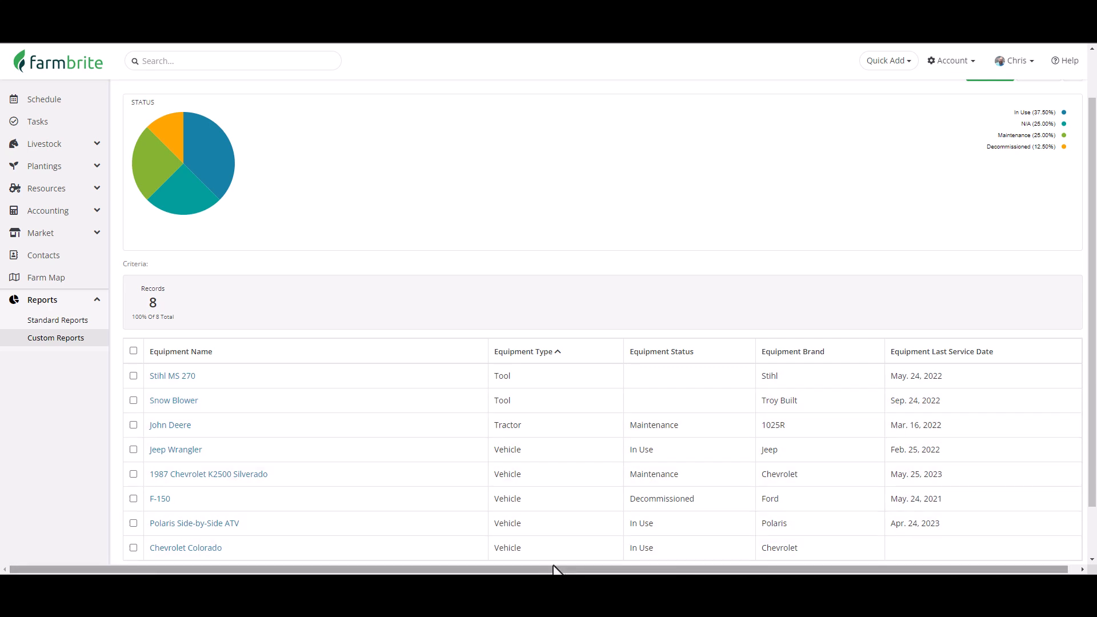
pyautogui.scroll(1, 571, 552)
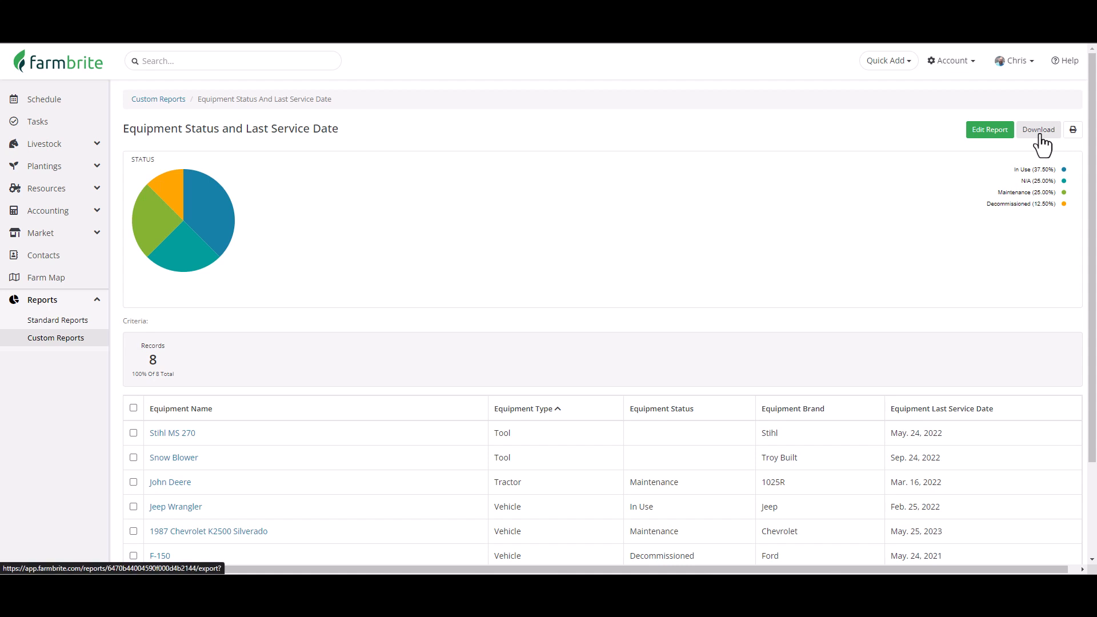
# Filter the equipment report to records whose Type contains "Vehicle" and save it.
pyautogui.click(983, 137)
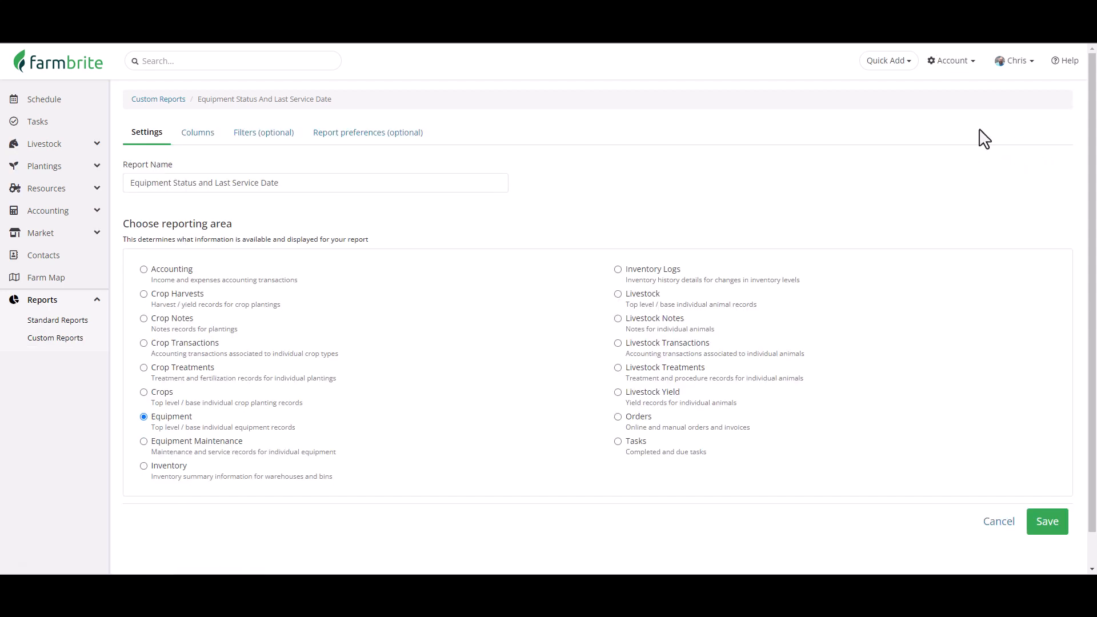
pyautogui.click(286, 135)
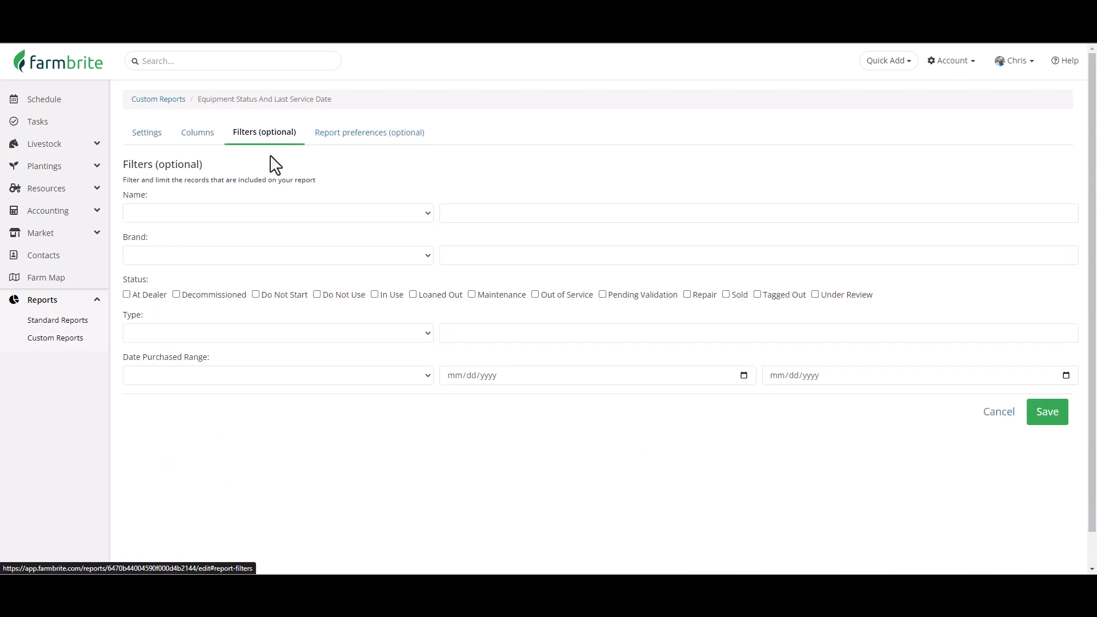
pyautogui.click(285, 336)
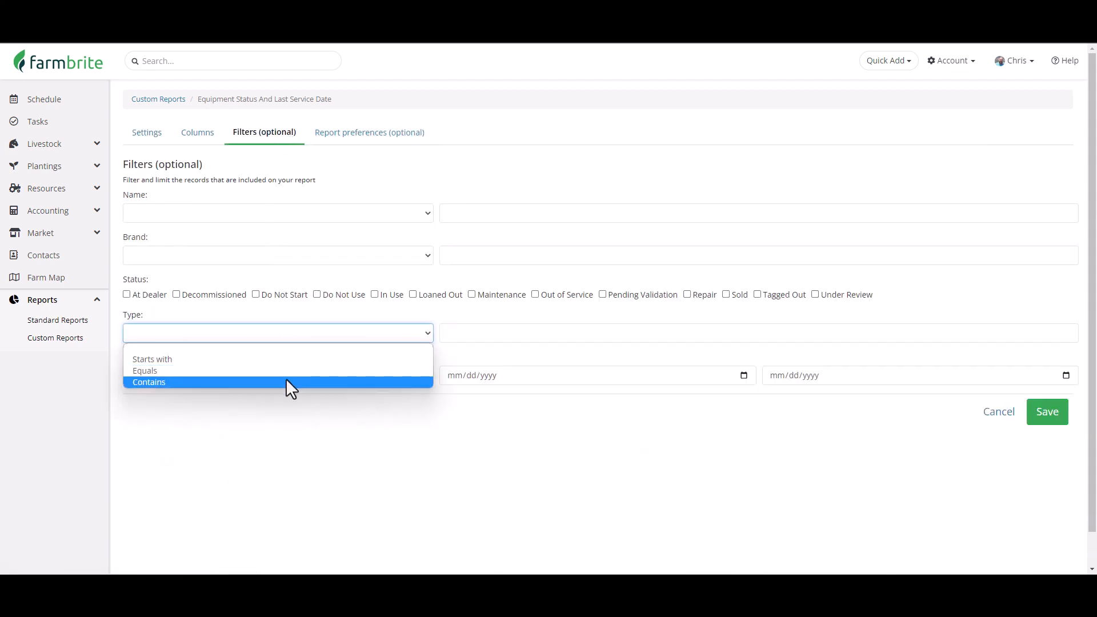
pyautogui.click(285, 379)
pyautogui.click(450, 332)
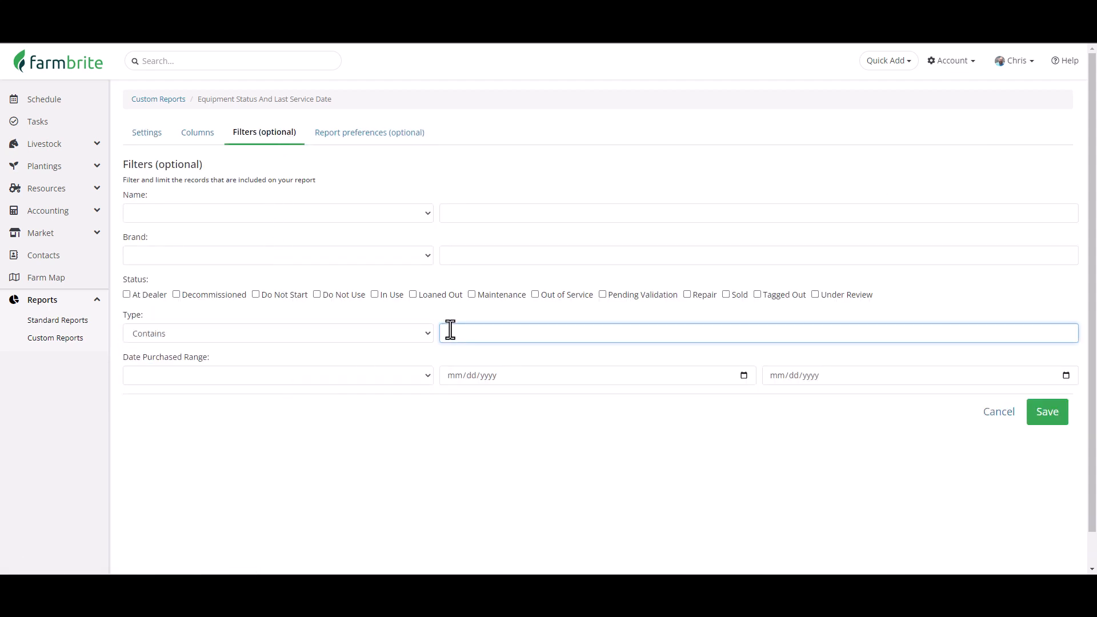
pyautogui.write('Vehicle')
pyautogui.click(1046, 417)
pyautogui.scroll(-1, 1053, 430)
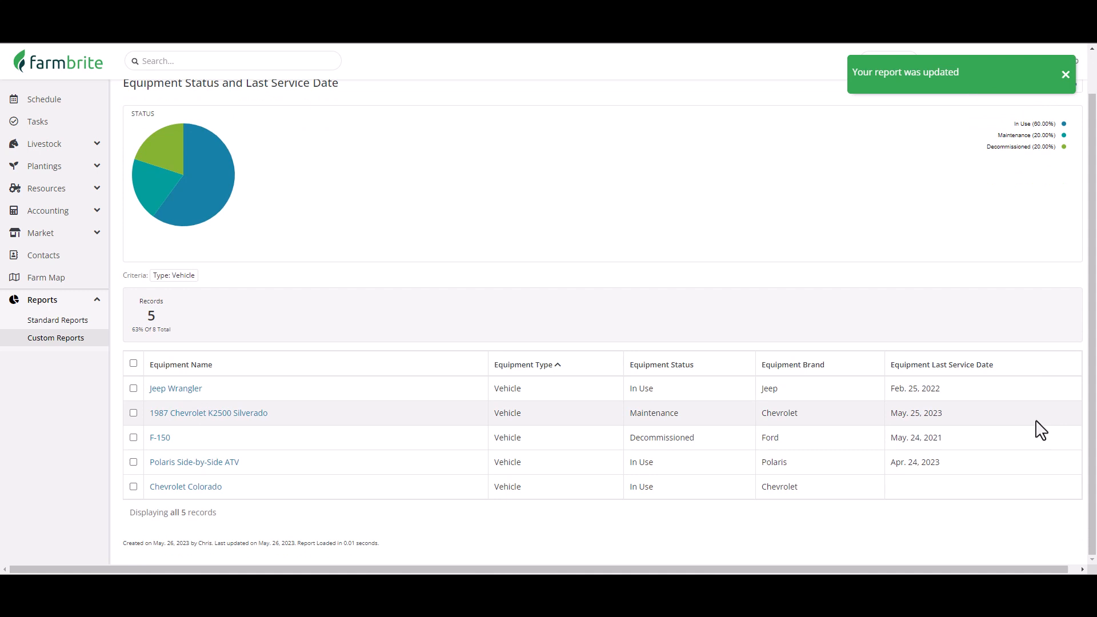
pyautogui.scroll(1, 1040, 400)
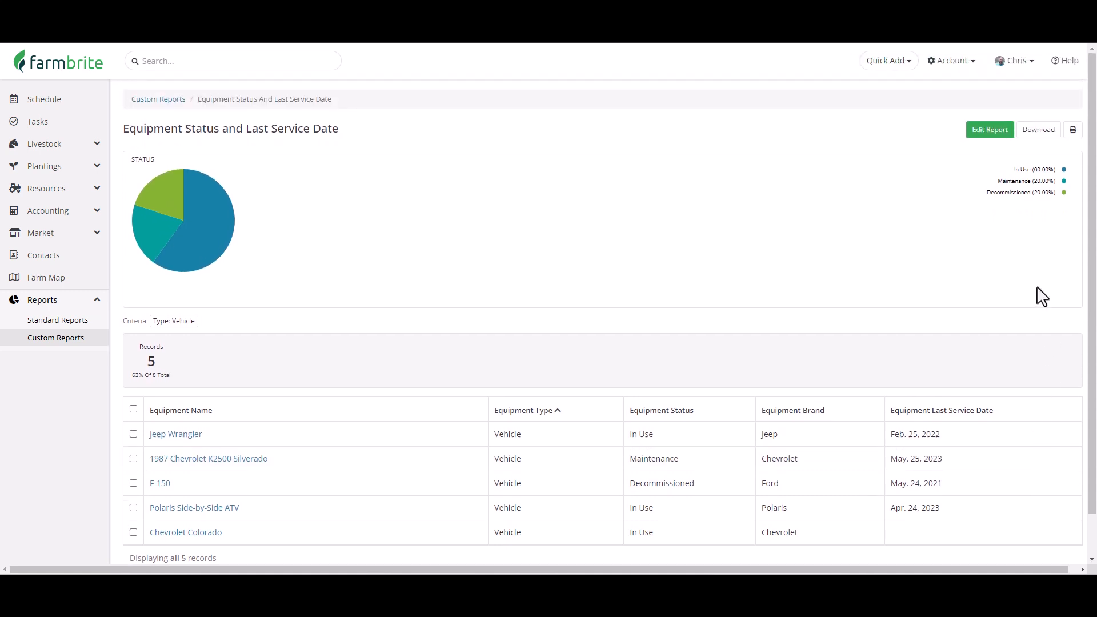
# Reopen the report's filters and clear the Type filter's condition and value.
pyautogui.click(981, 135)
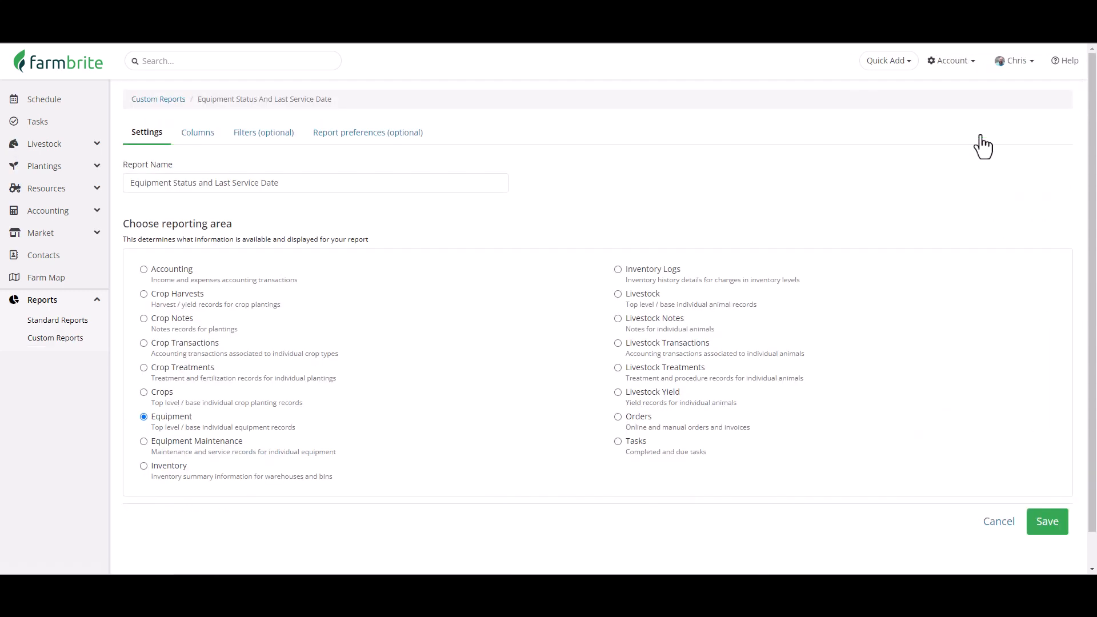
pyautogui.click(241, 137)
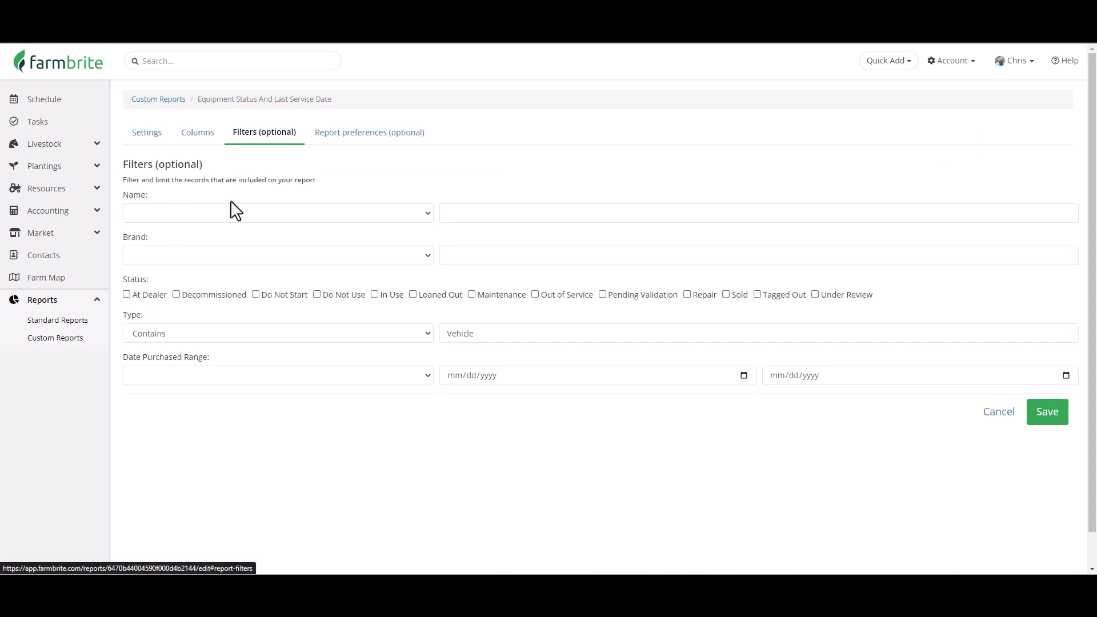
pyautogui.click(205, 331)
pyautogui.click(202, 351)
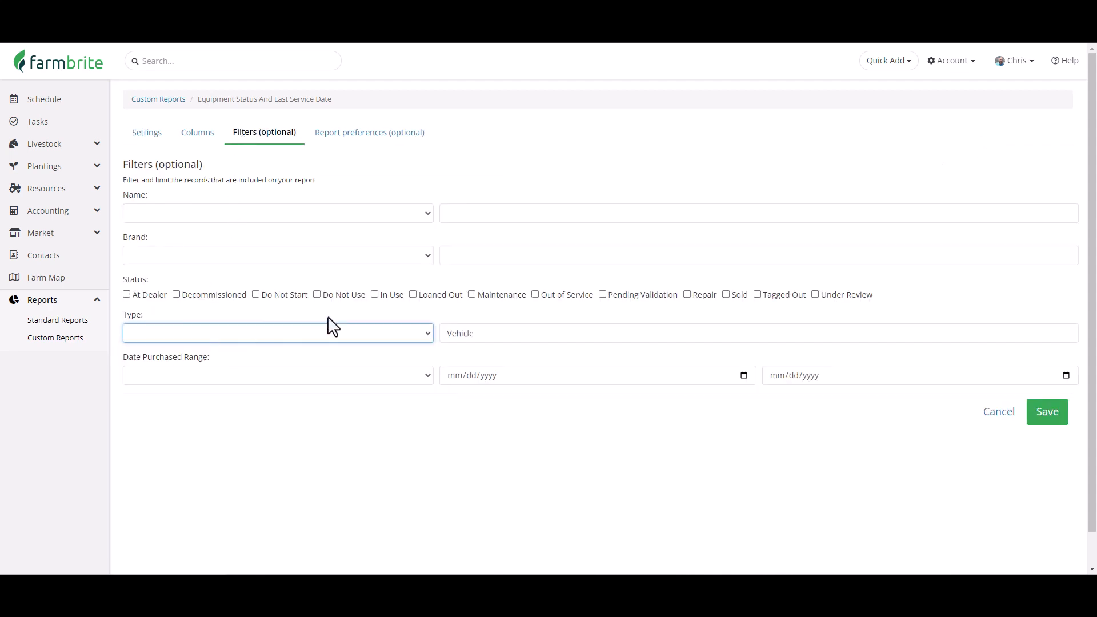
pyautogui.click(495, 333)
pyautogui.doubleClick(495, 332)
pyautogui.press('BackSpace')
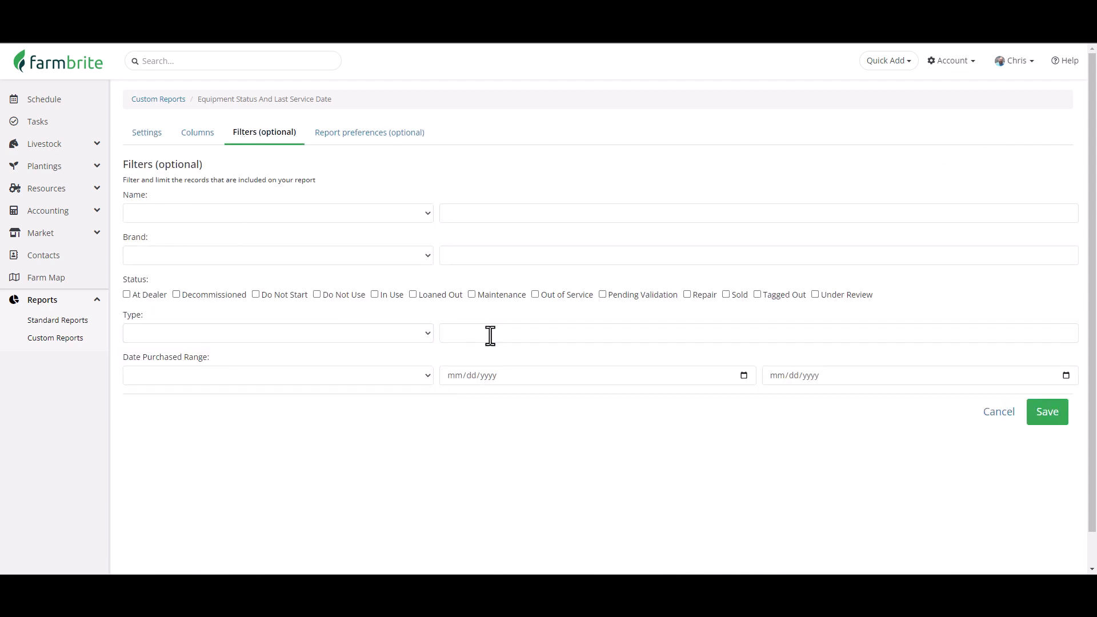
# Group the report's records by Equipment Type and save the report.
pyautogui.click(386, 137)
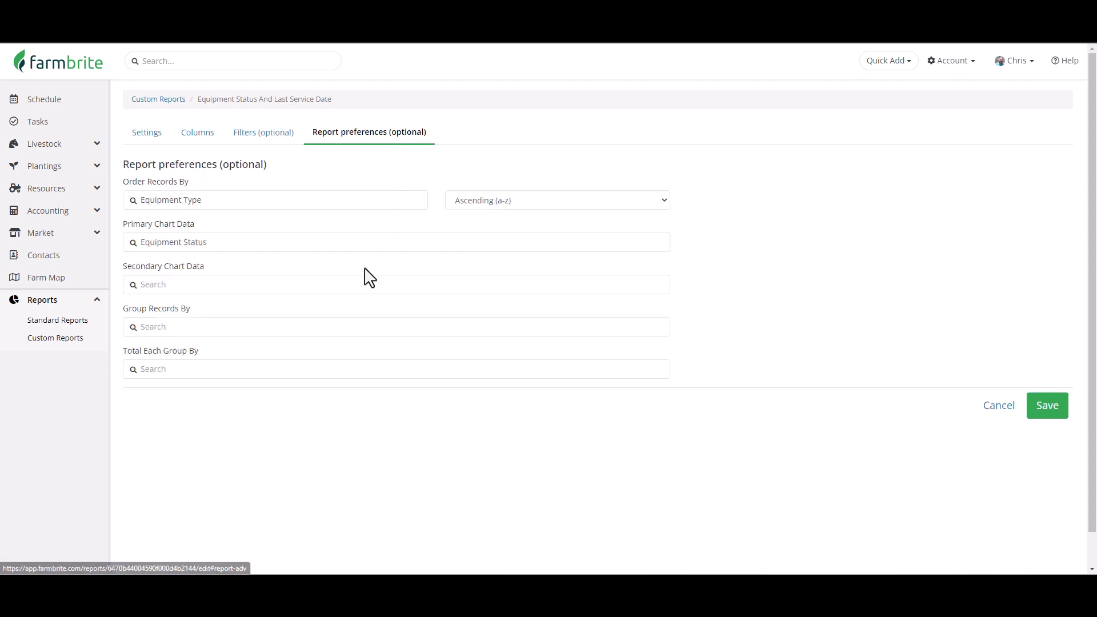
pyautogui.click(314, 329)
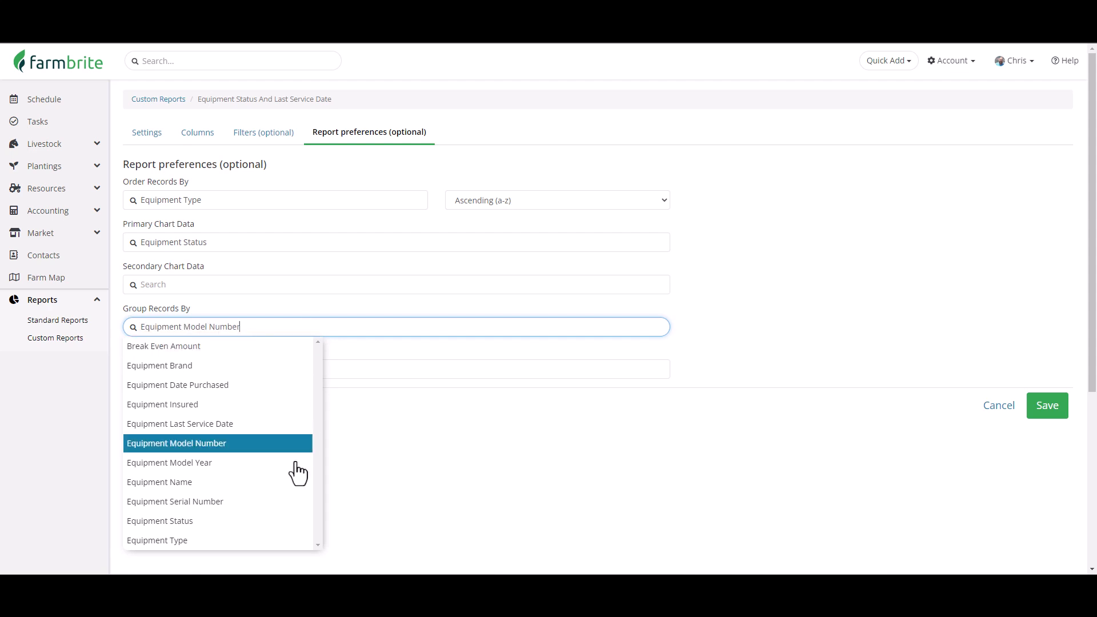
pyautogui.click(270, 541)
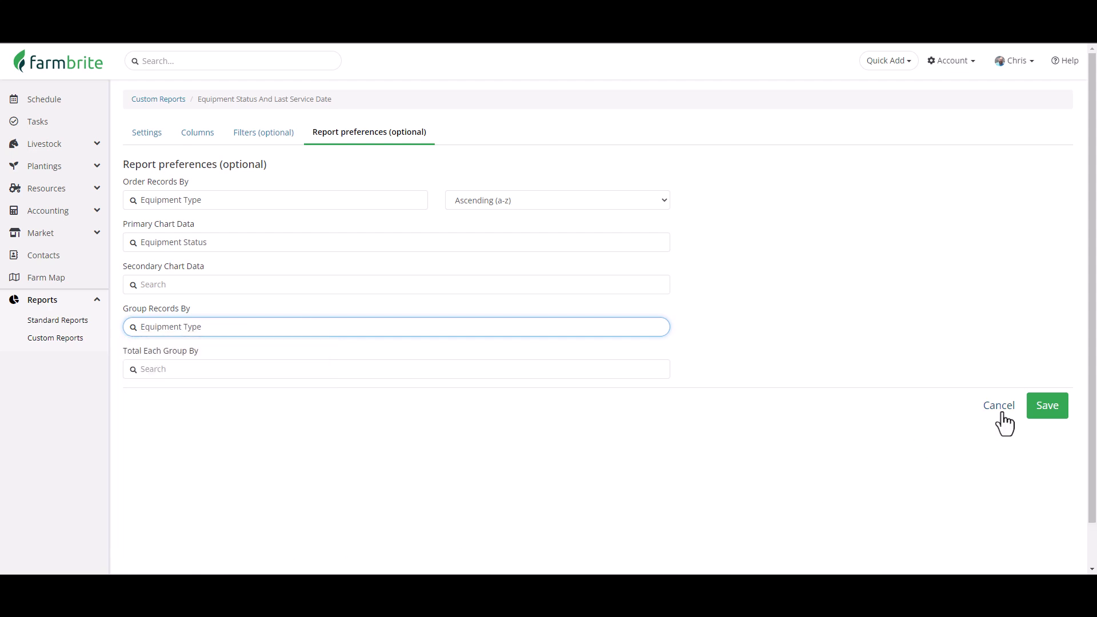
pyautogui.click(1041, 407)
pyautogui.scroll(-1, 914, 406)
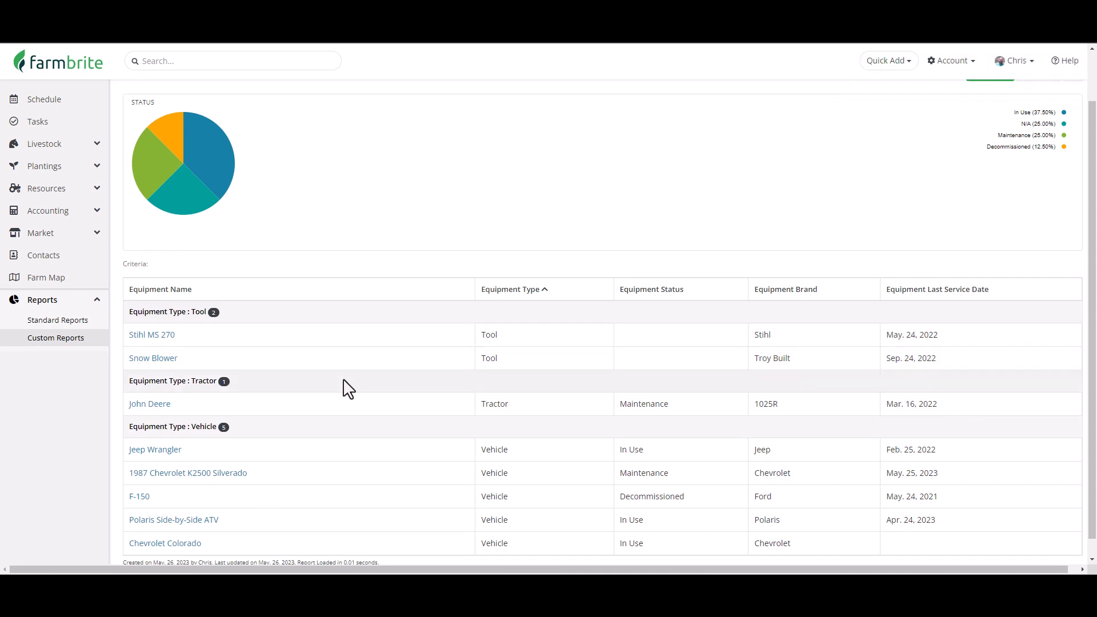
pyautogui.scroll(-1, 340, 441)
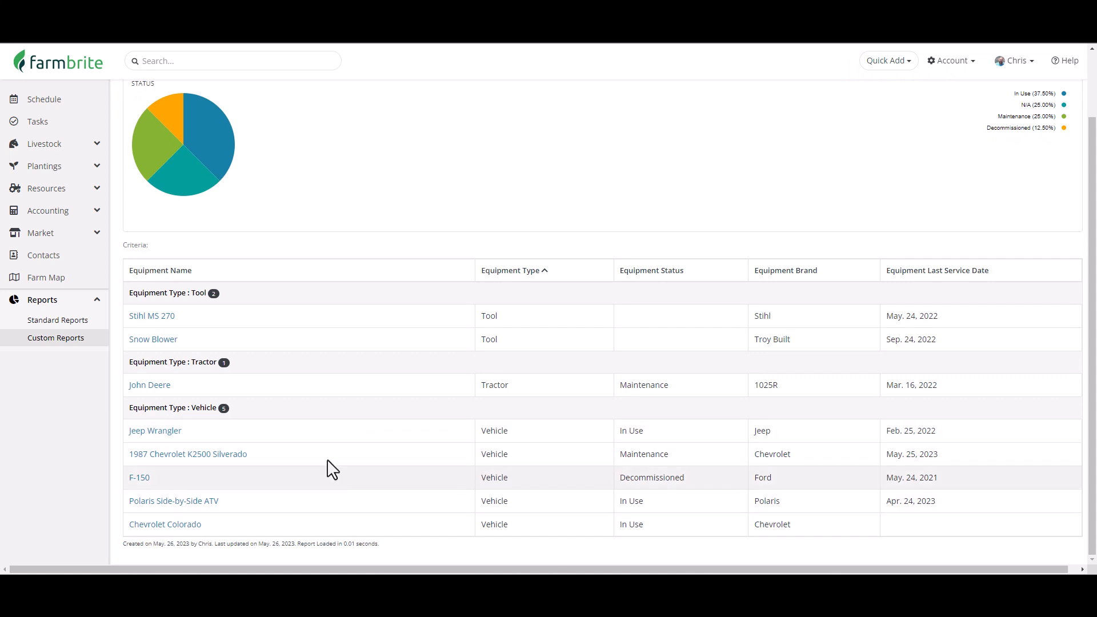
pyautogui.scroll(2, 343, 482)
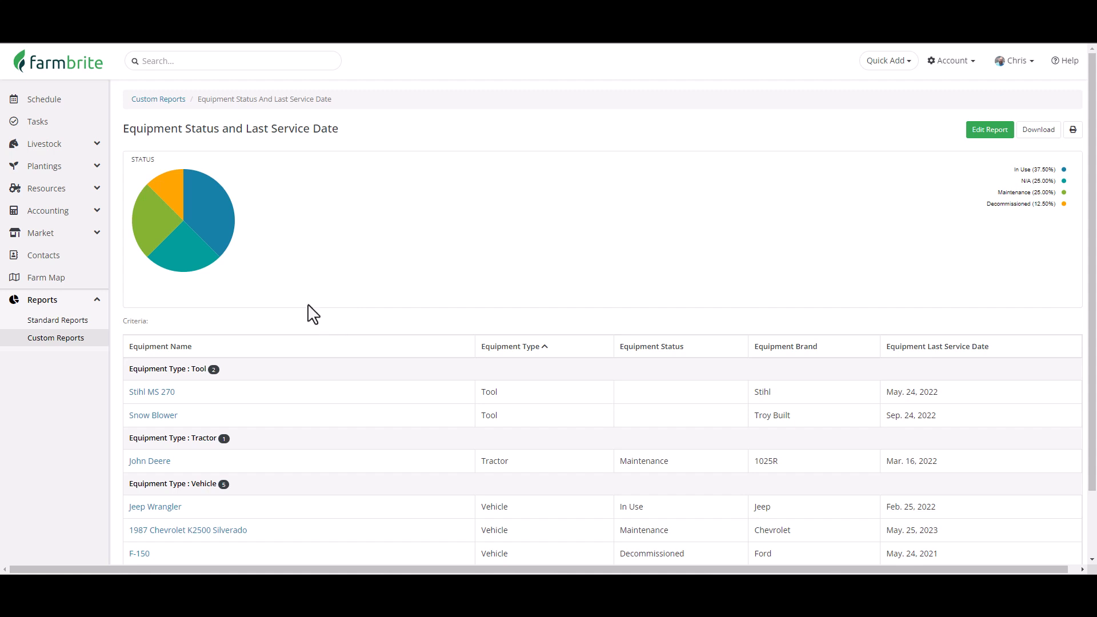
# Open the Schedule and move forward to the next week.
pyautogui.moveTo(164, 165)
pyautogui.click(68, 107)
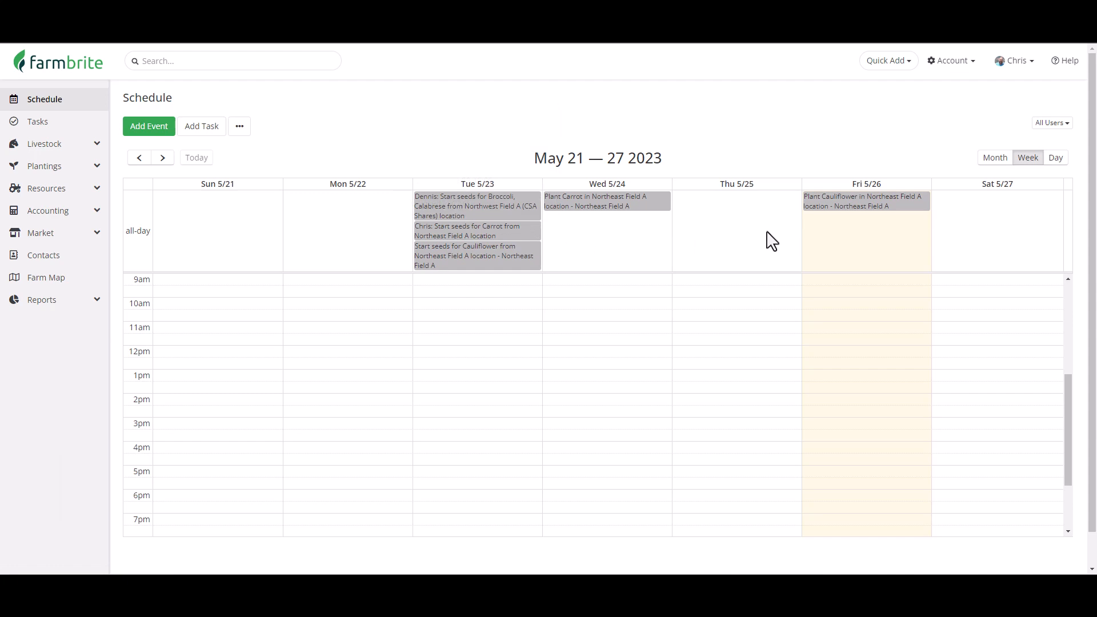
pyautogui.click(163, 158)
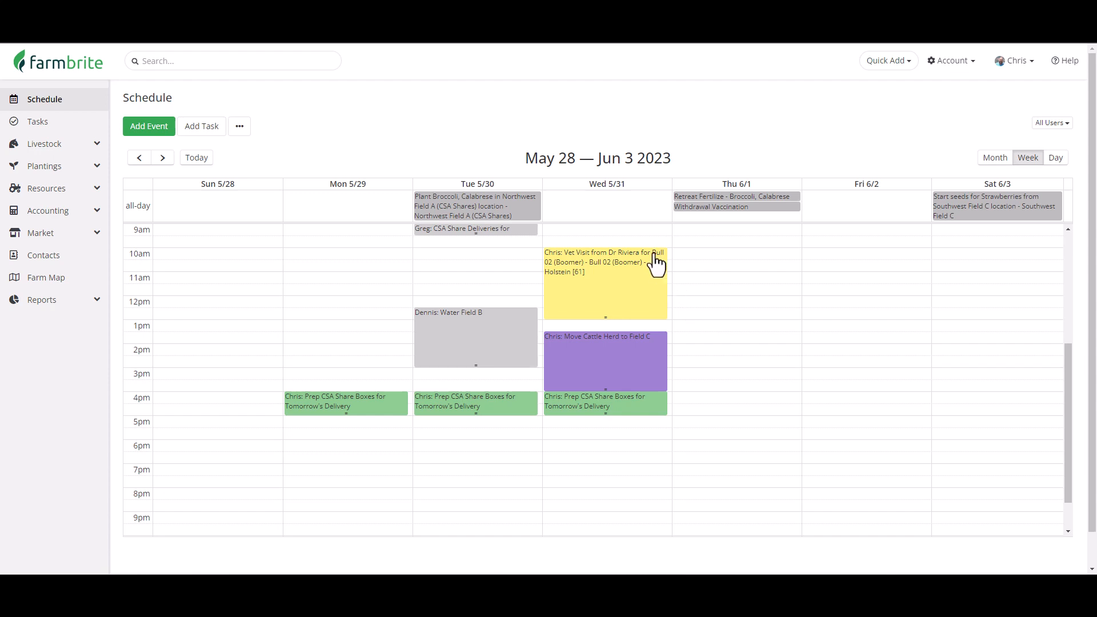
# Publish the schedule as a calendar feed and copy its calendar URL from the profile settings.
pyautogui.click(240, 127)
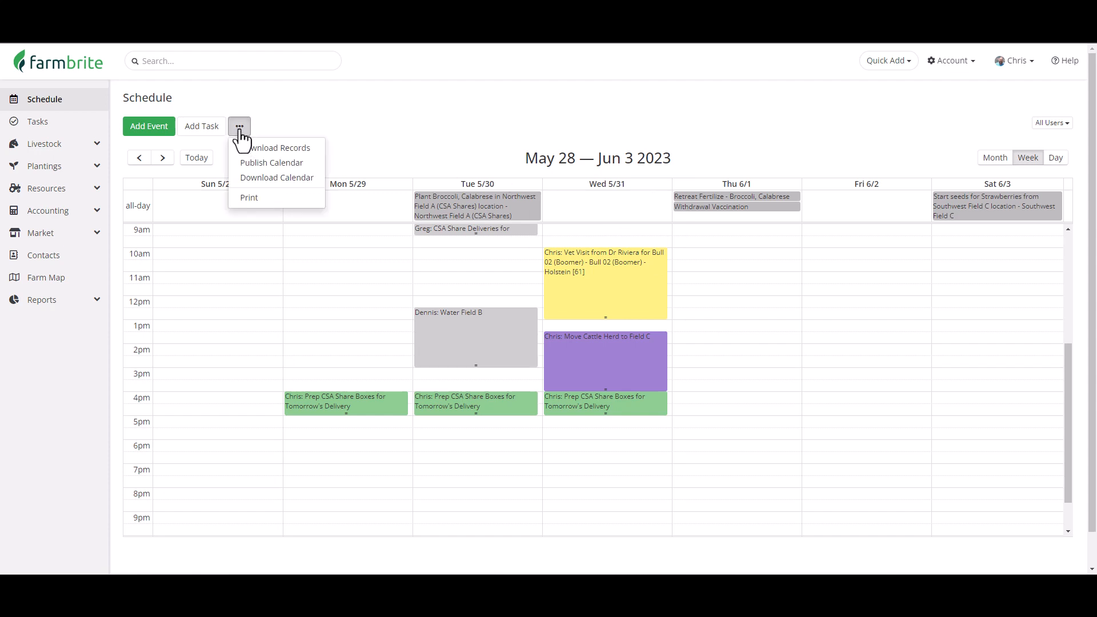
pyautogui.click(292, 166)
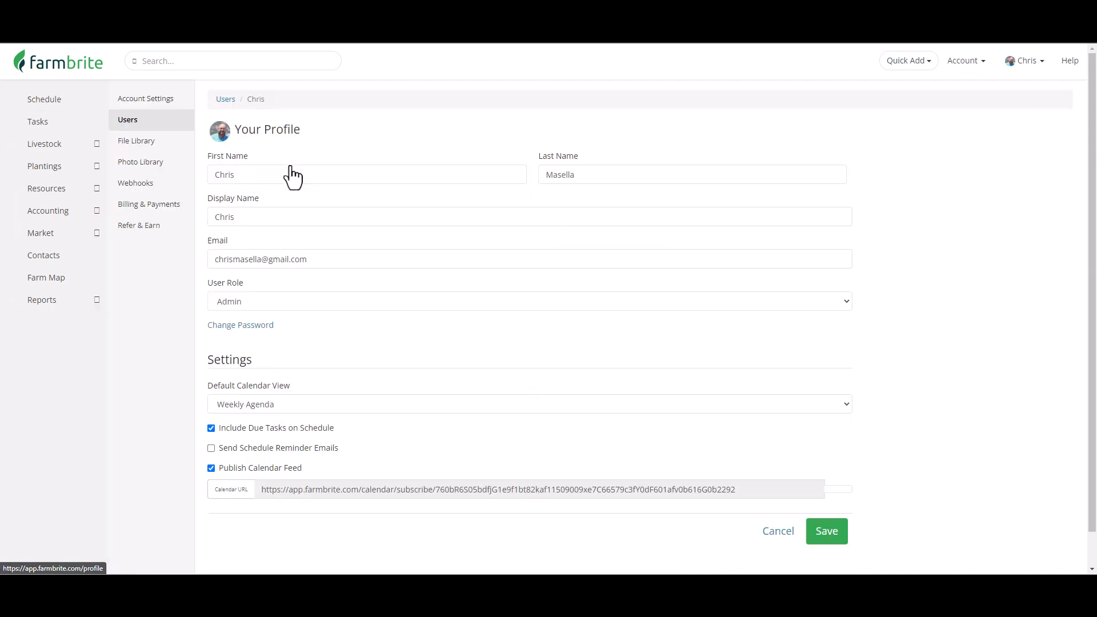
pyautogui.scroll(-1, 290, 165)
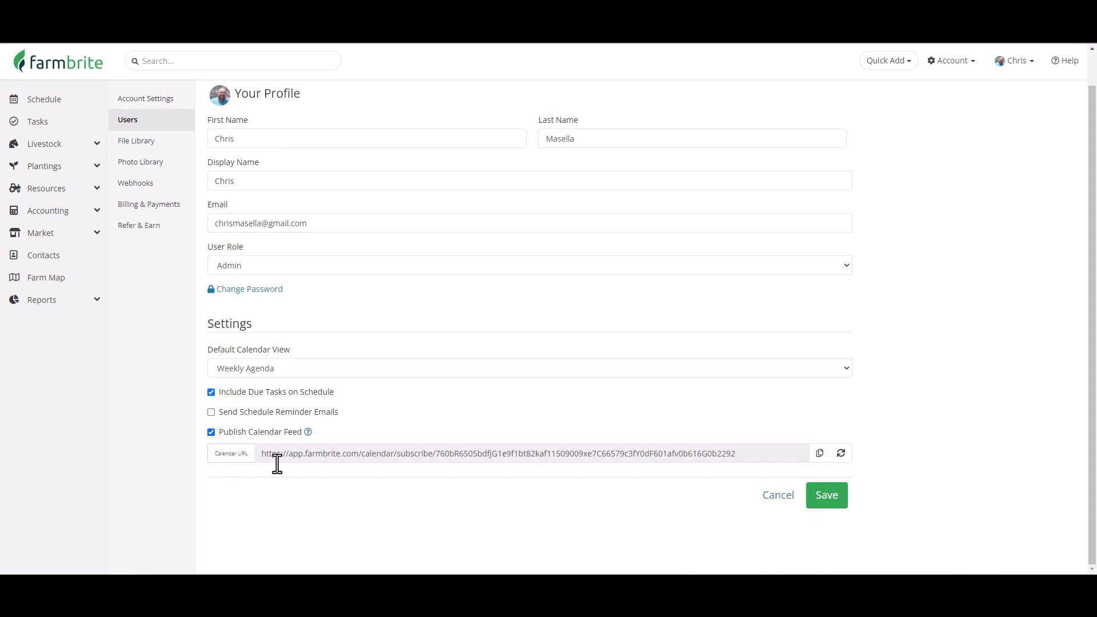
pyautogui.click(818, 453)
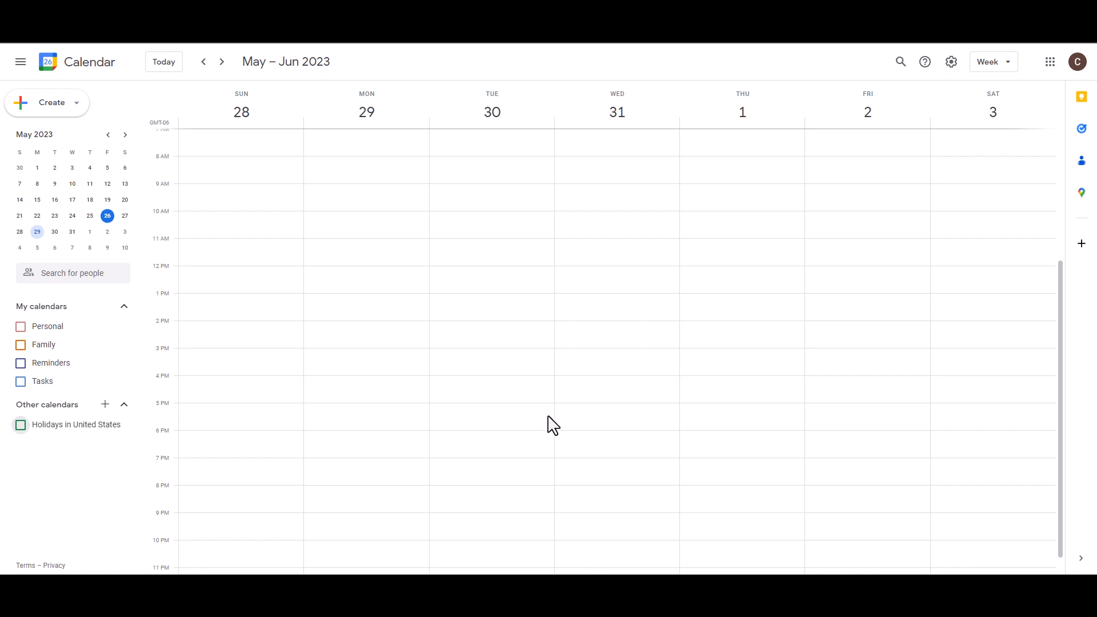
# Switch to Google Calendar and add a new calendar from the pasted Farmbrite feed URL.
pyautogui.click(105, 404)
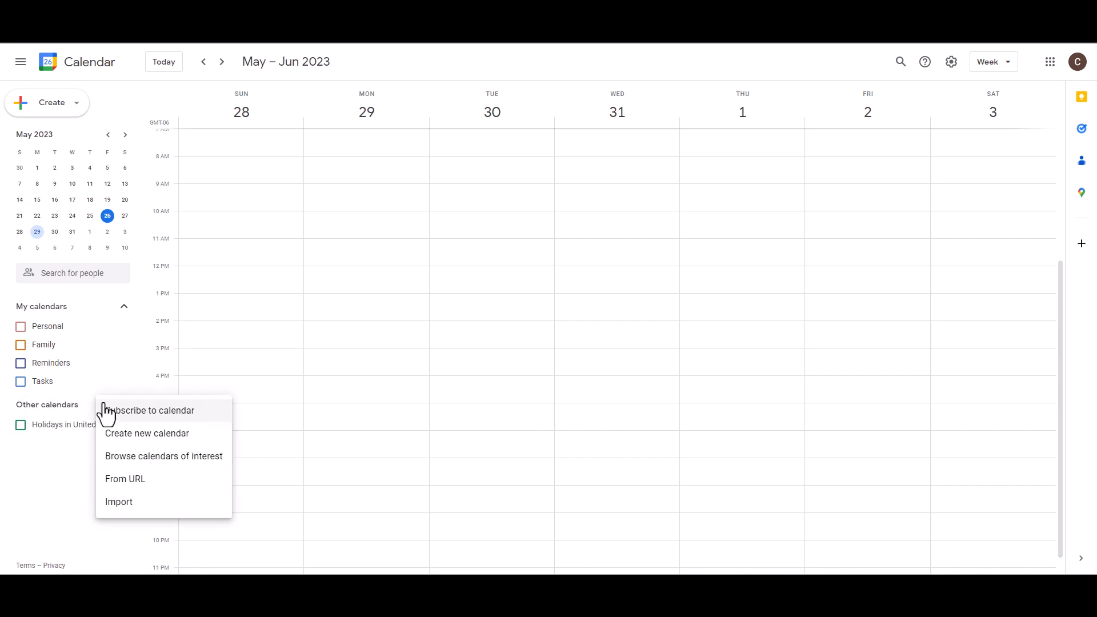
pyautogui.click(144, 478)
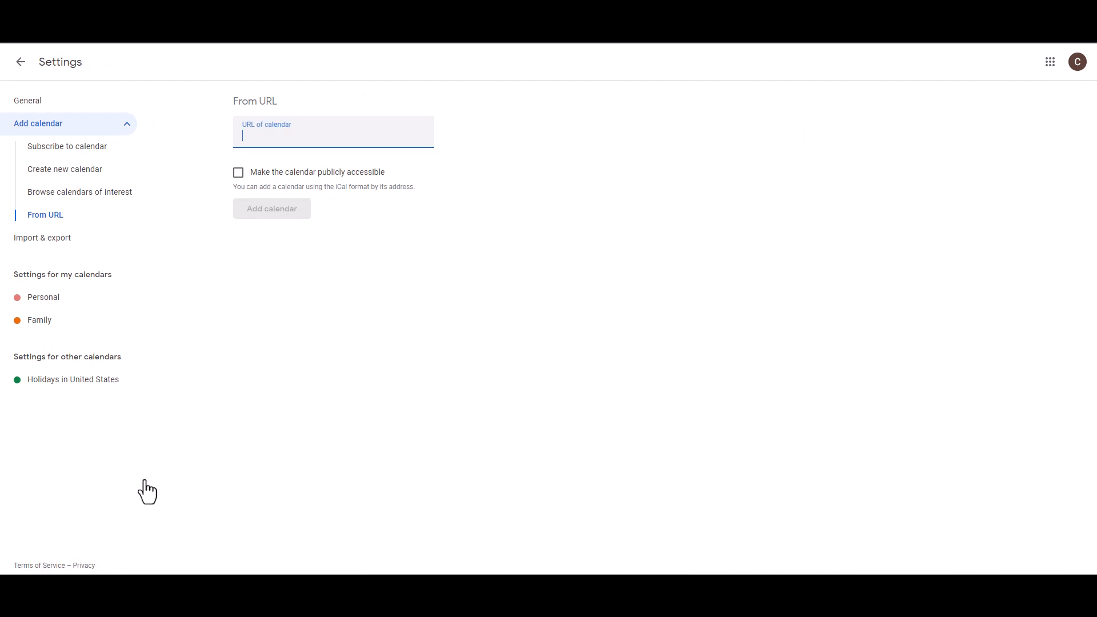
pyautogui.hotkey('ctrl', 'v')
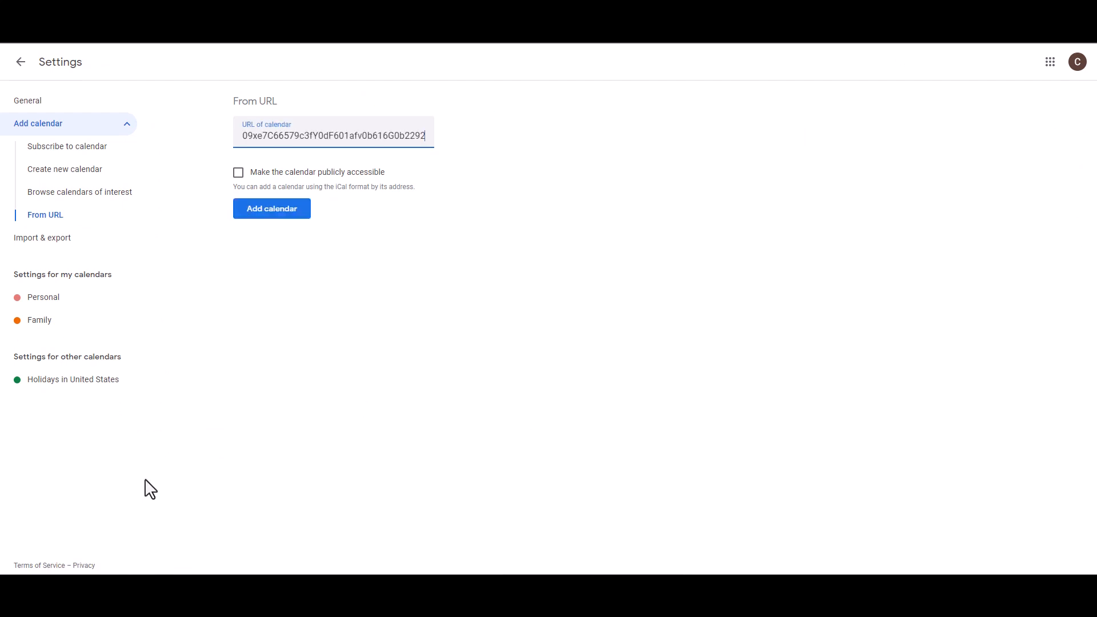
pyautogui.click(273, 214)
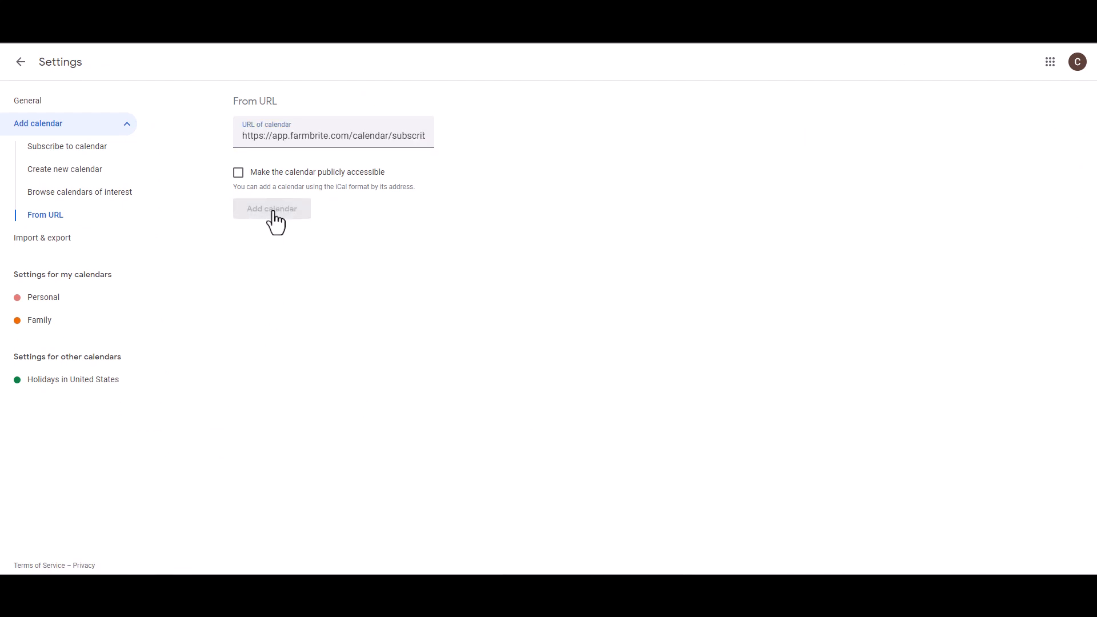
pyautogui.click(20, 63)
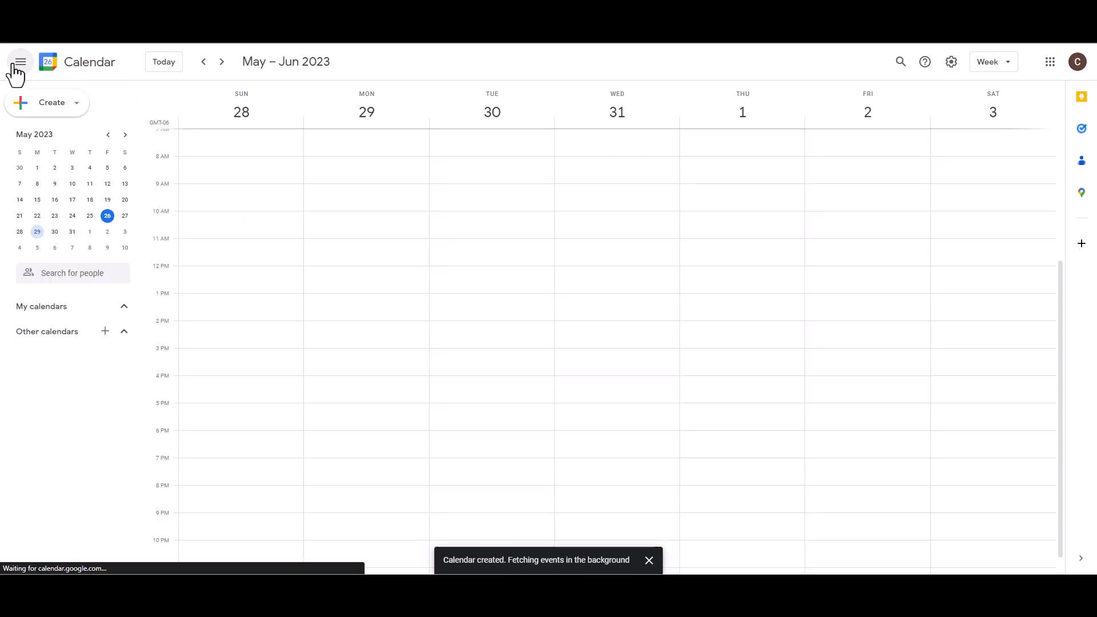
pyautogui.click(221, 62)
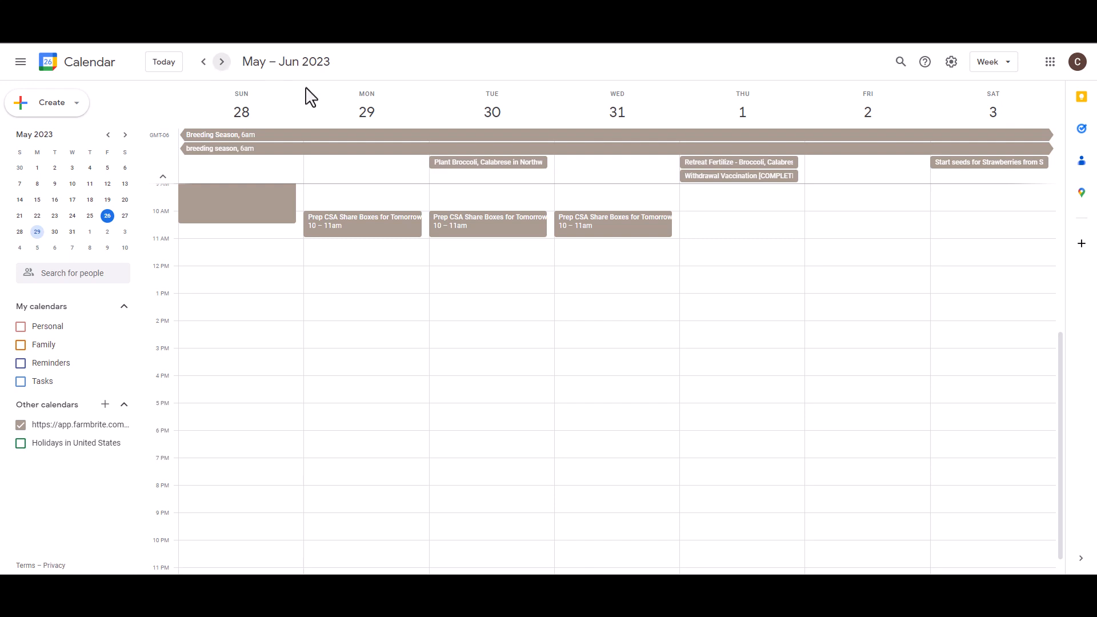
# Return to the Farmbrite Schedule and download the calendar as an .ics file.
pyautogui.click(584, 44)
pyautogui.click(82, 108)
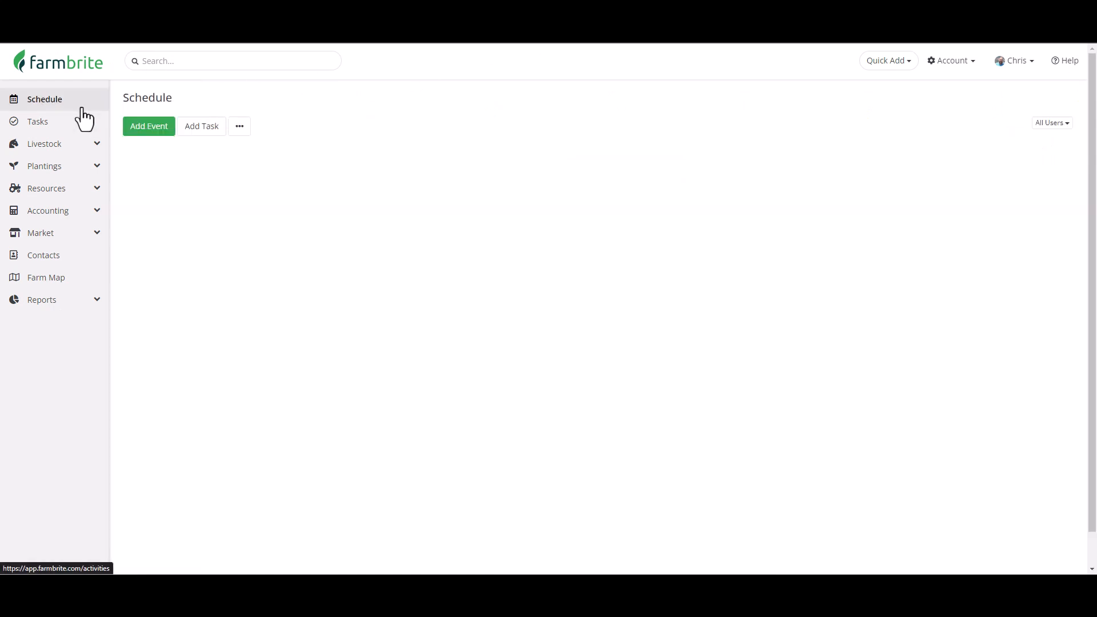
pyautogui.click(240, 131)
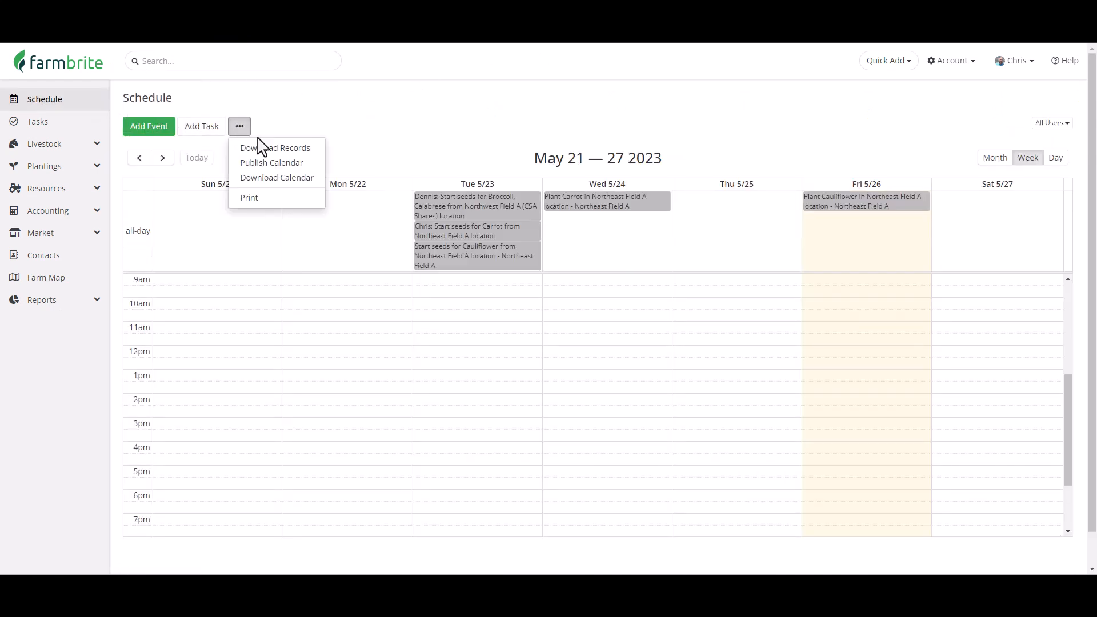
pyautogui.click(282, 180)
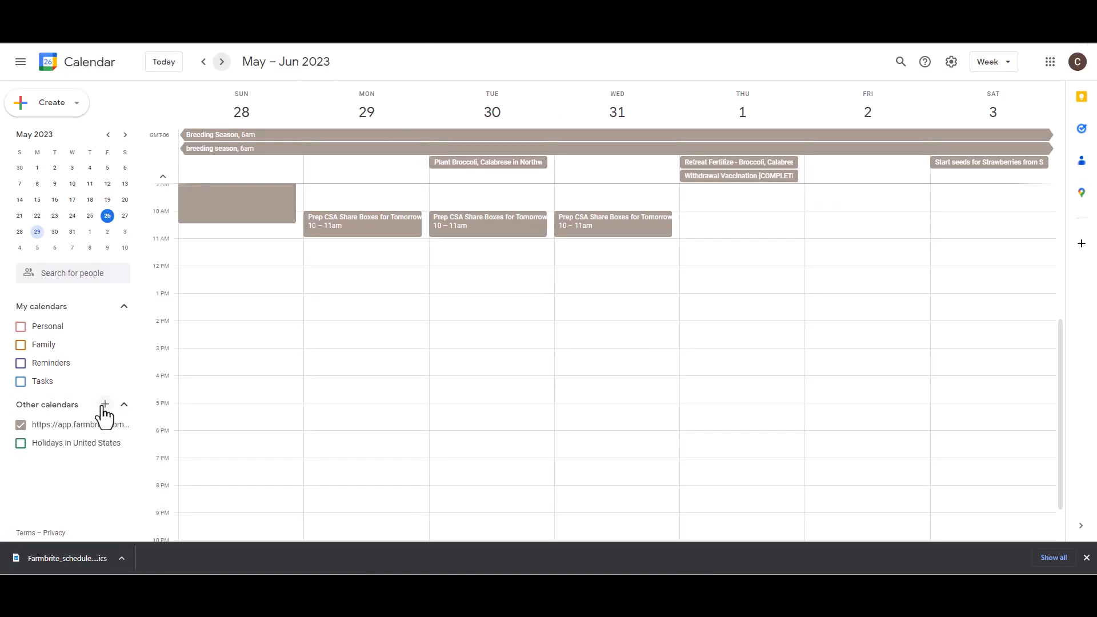
# Import the downloaded Farmbrite_schedule (1).ics file into the Personal calendar in Google Calendar.
pyautogui.click(102, 405)
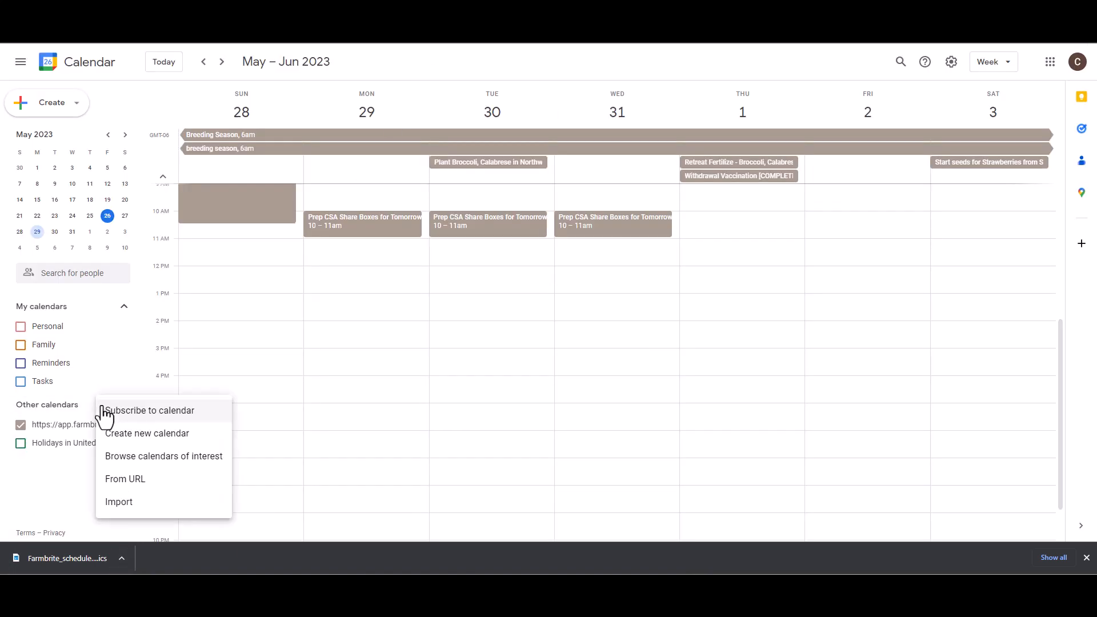
pyautogui.click(143, 502)
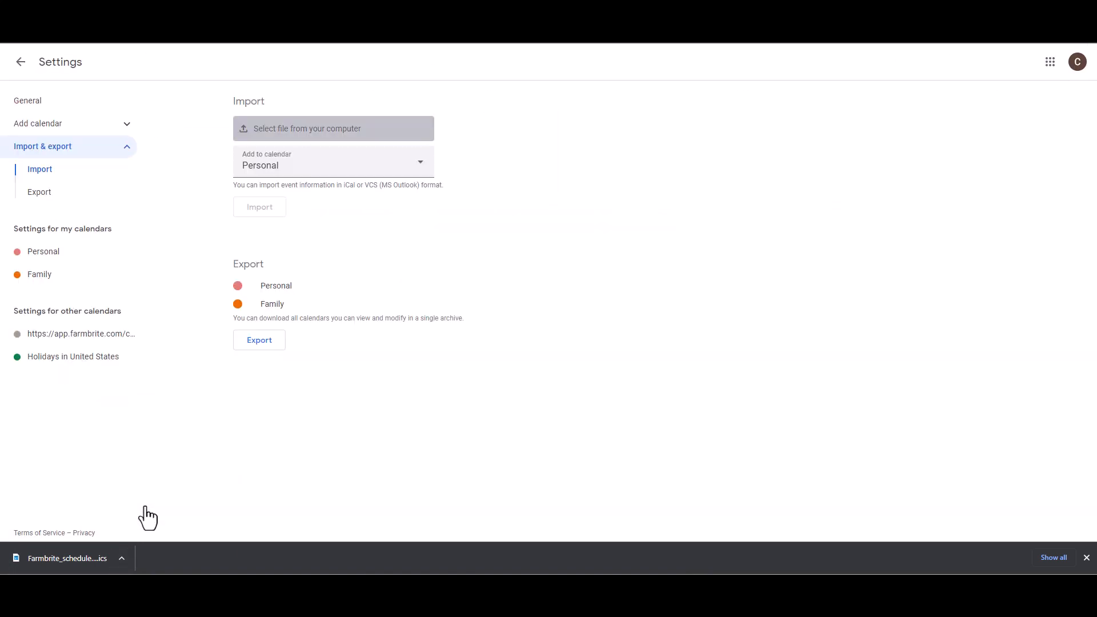
pyautogui.click(334, 129)
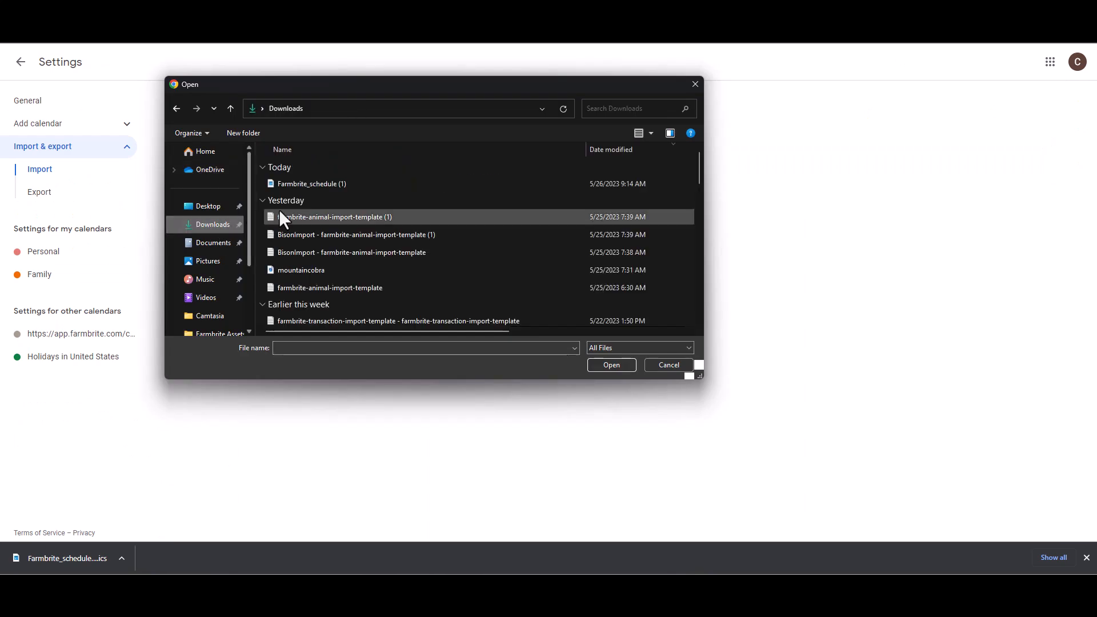
pyautogui.doubleClick(328, 184)
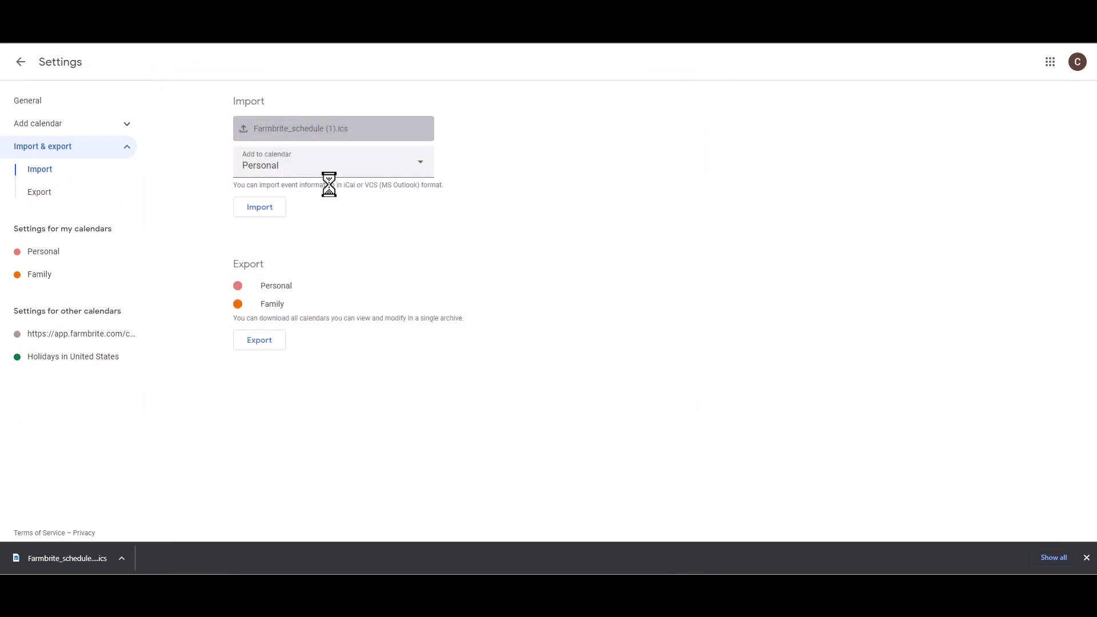
pyautogui.click(272, 209)
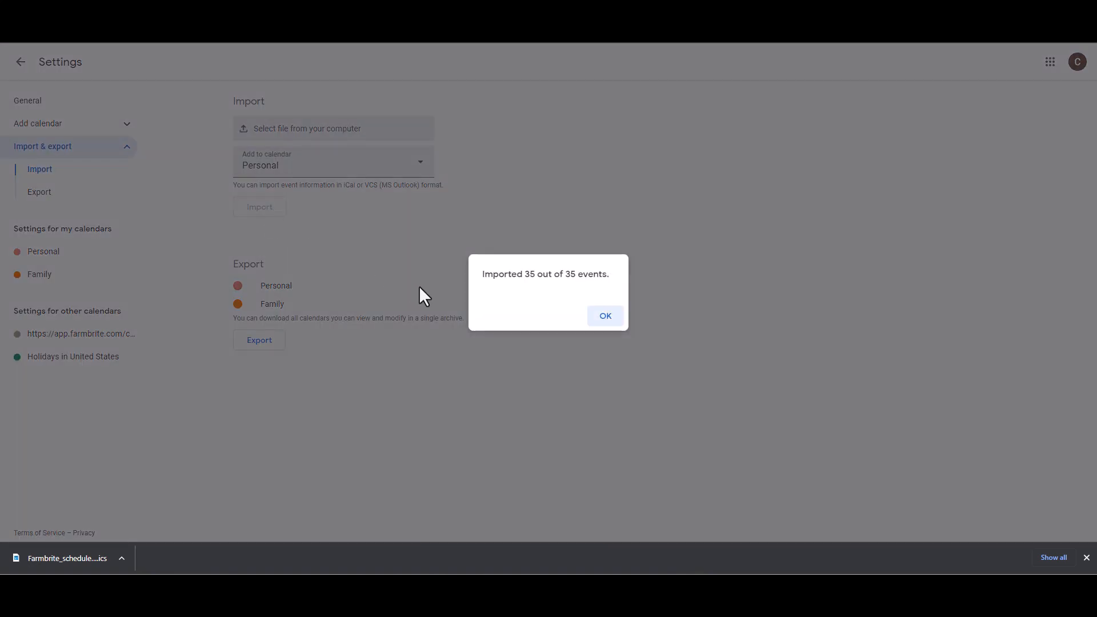
pyautogui.click(594, 318)
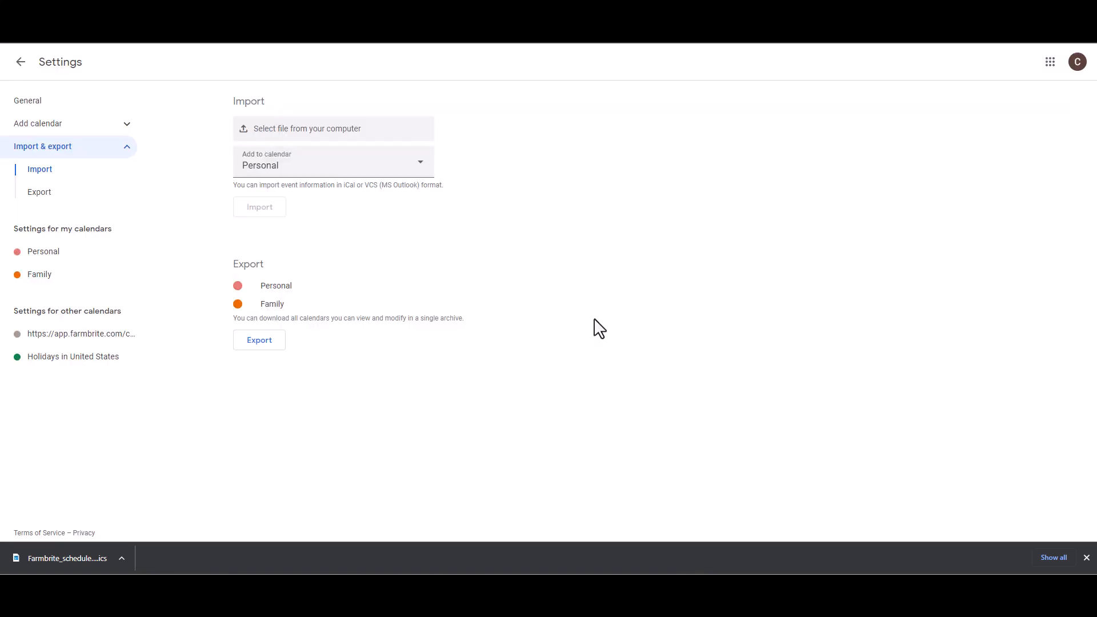
pyautogui.click(20, 62)
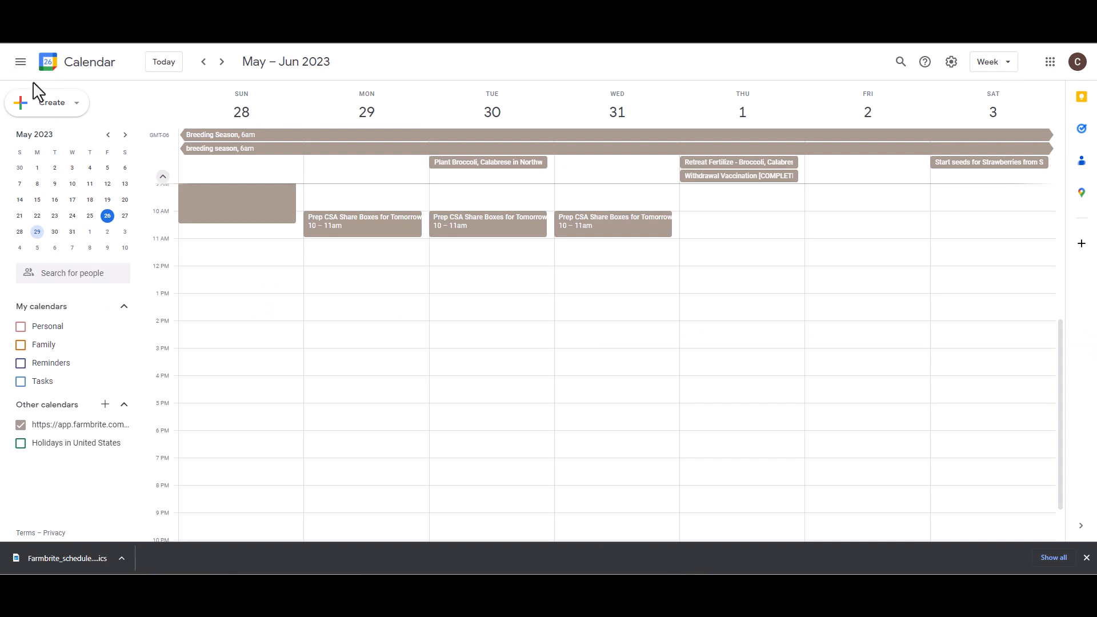
# Switch back to Farmbrite and start a new task titled "Mend the North Fence".
pyautogui.hotkey('ctrl', 'Tab')
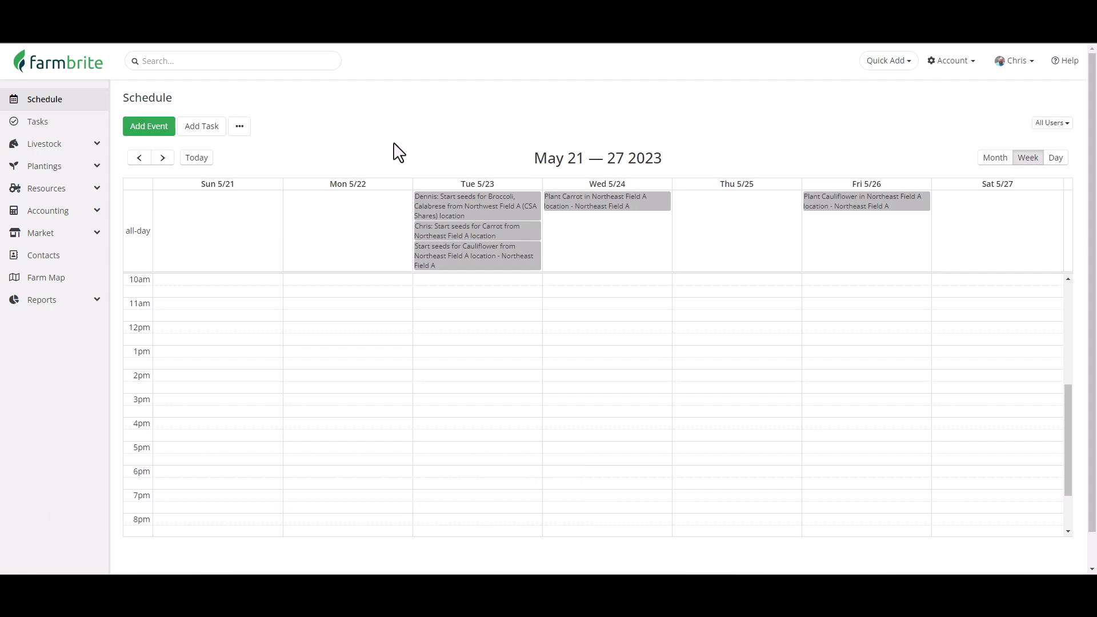
pyautogui.click(210, 134)
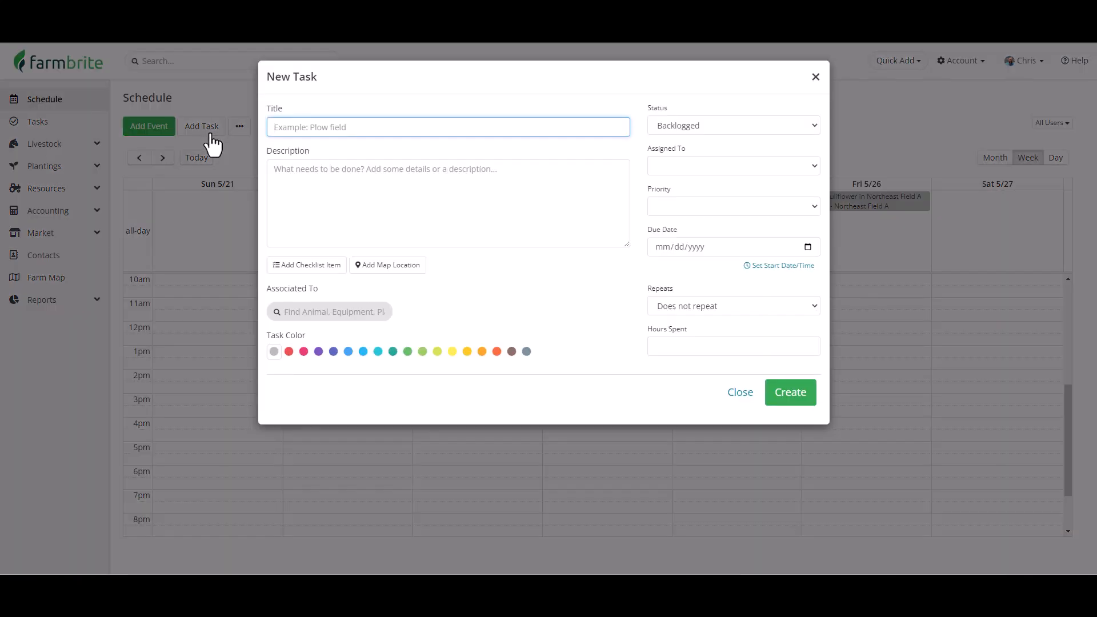
pyautogui.write('Mend the North Fence')
# Add a map location to the task and place the pin on the north fence line.
pyautogui.click(384, 274)
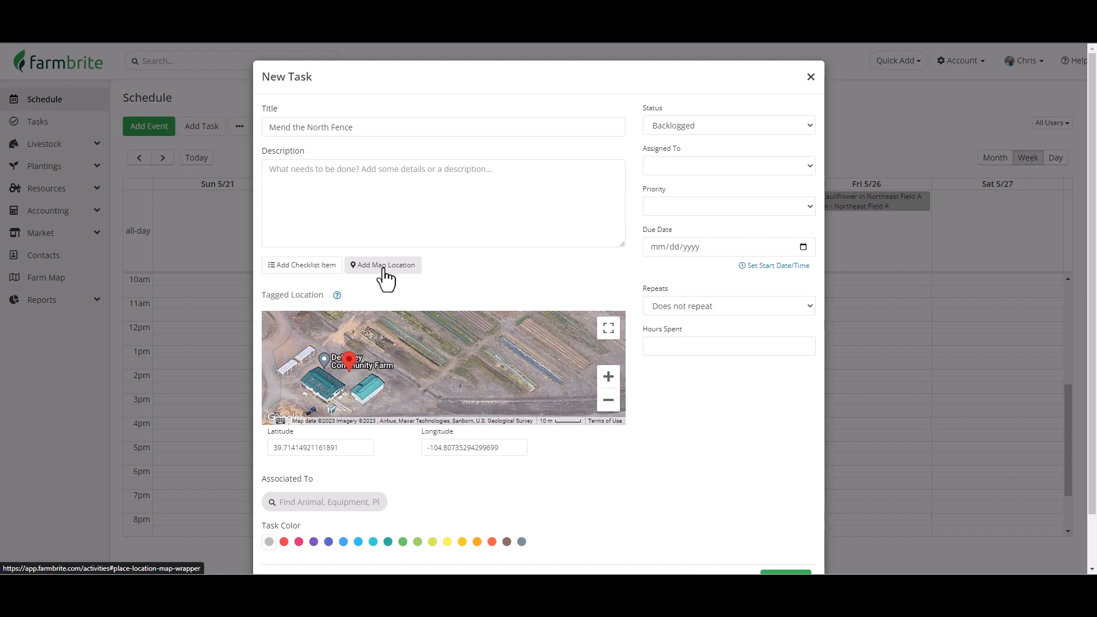
pyautogui.click(383, 277)
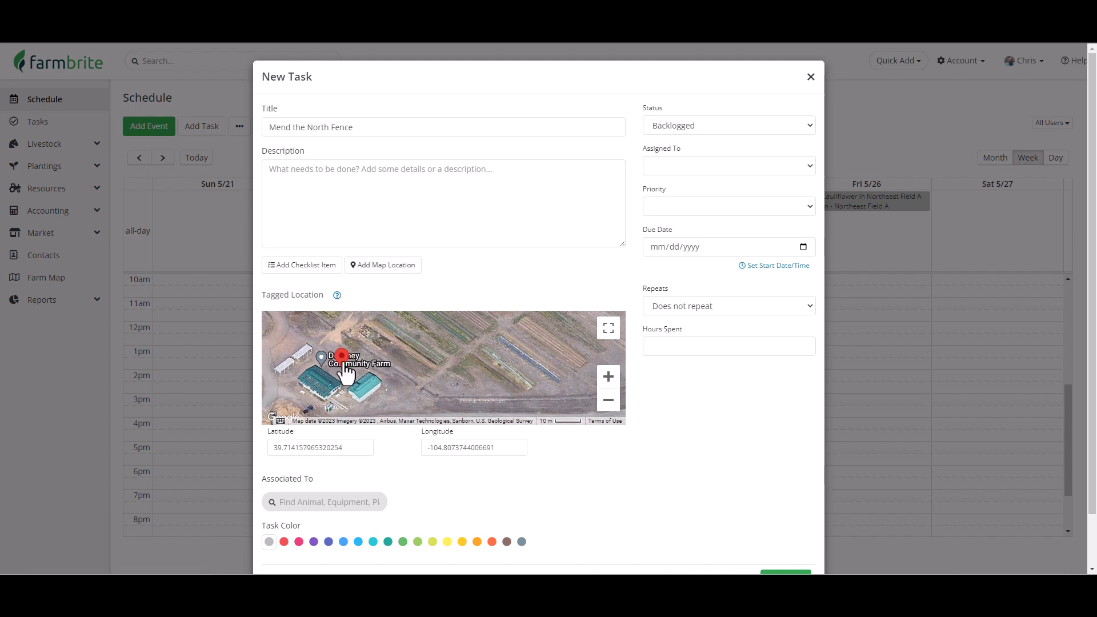
pyautogui.moveTo(345, 374)
pyautogui.mouseDown()
pyautogui.moveTo(404, 326)
pyautogui.moveTo(425, 340)
pyautogui.mouseUp()
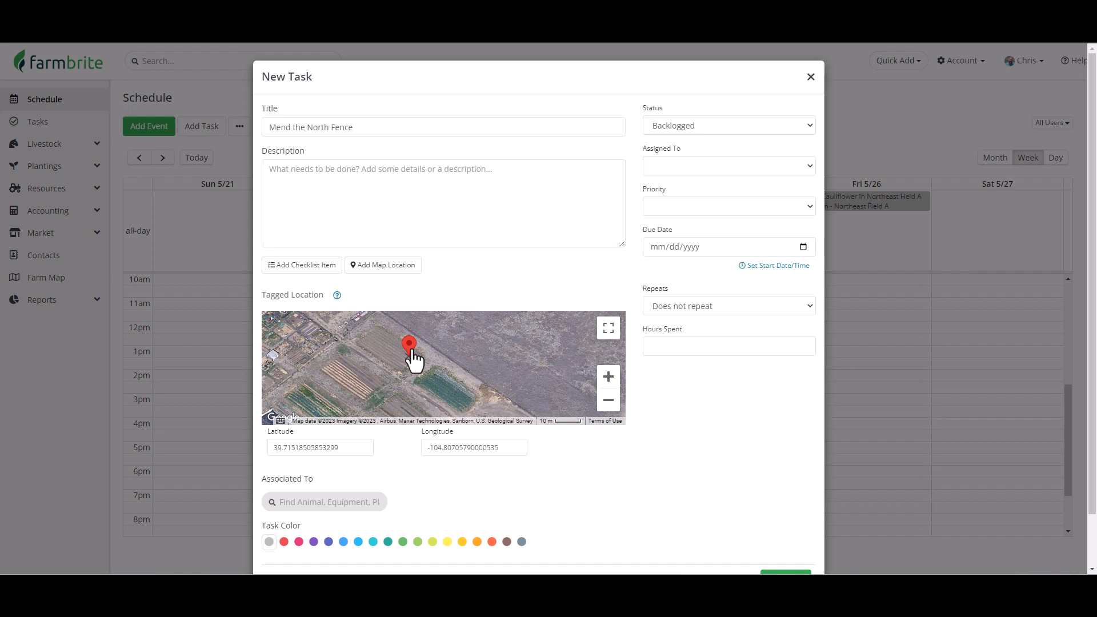
pyautogui.moveTo(413, 349)
pyautogui.mouseDown()
pyautogui.moveTo(434, 343)
pyautogui.moveTo(421, 354)
pyautogui.mouseUp()
pyautogui.scroll(3, 434, 344)
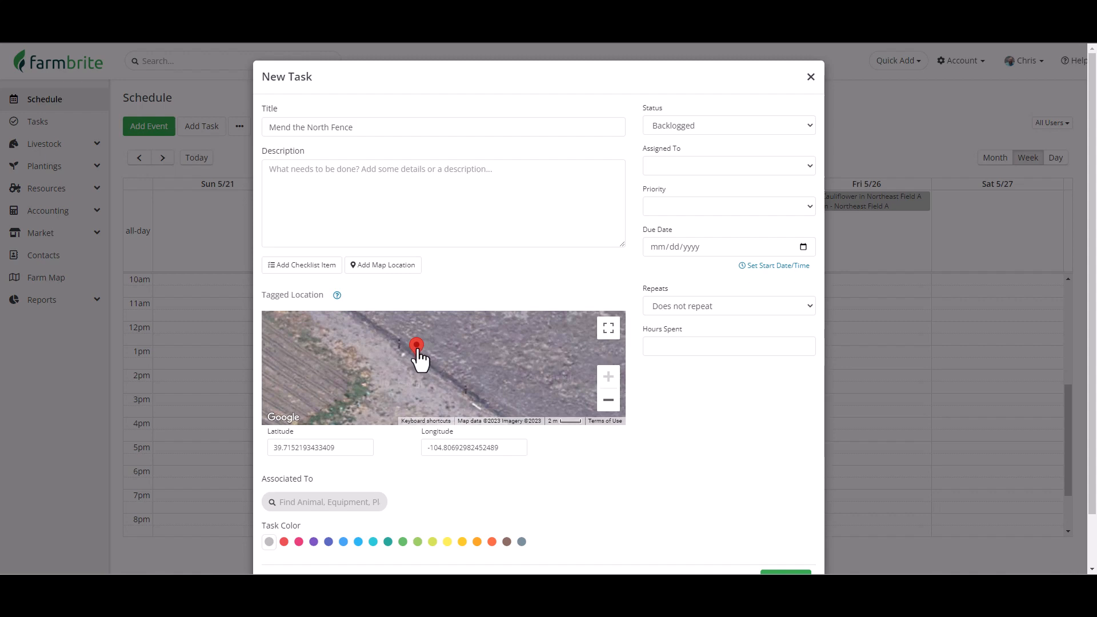
pyautogui.moveTo(423, 358); pyautogui.dragTo(427, 364)
# Set the task's status to To Do, assign it to a team member, and create the task.
pyautogui.click(719, 125)
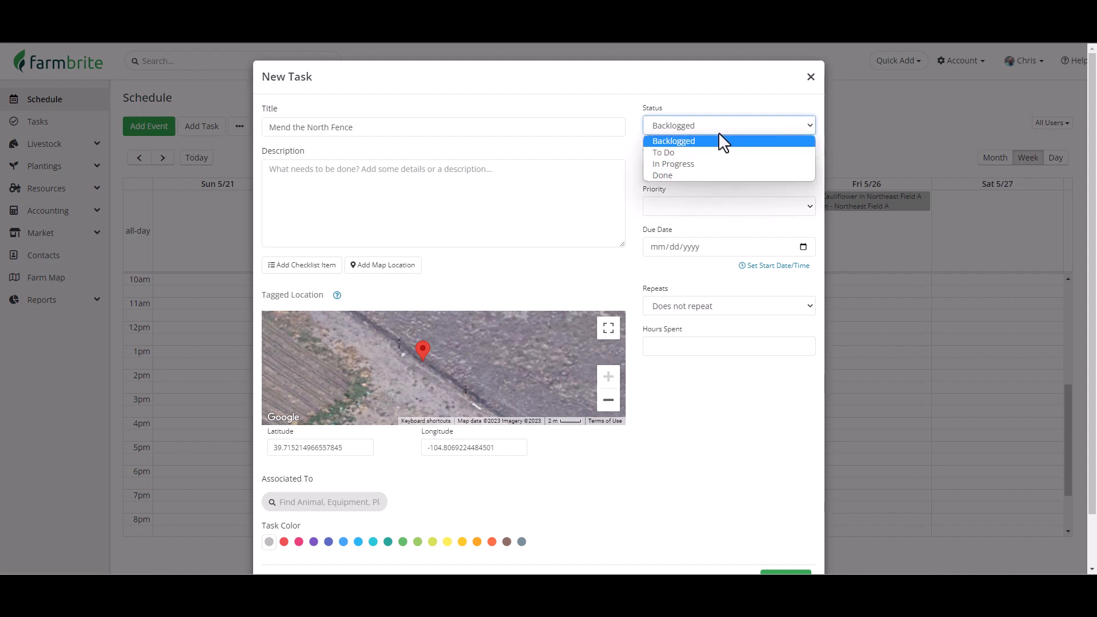
pyautogui.click(716, 150)
pyautogui.click(723, 165)
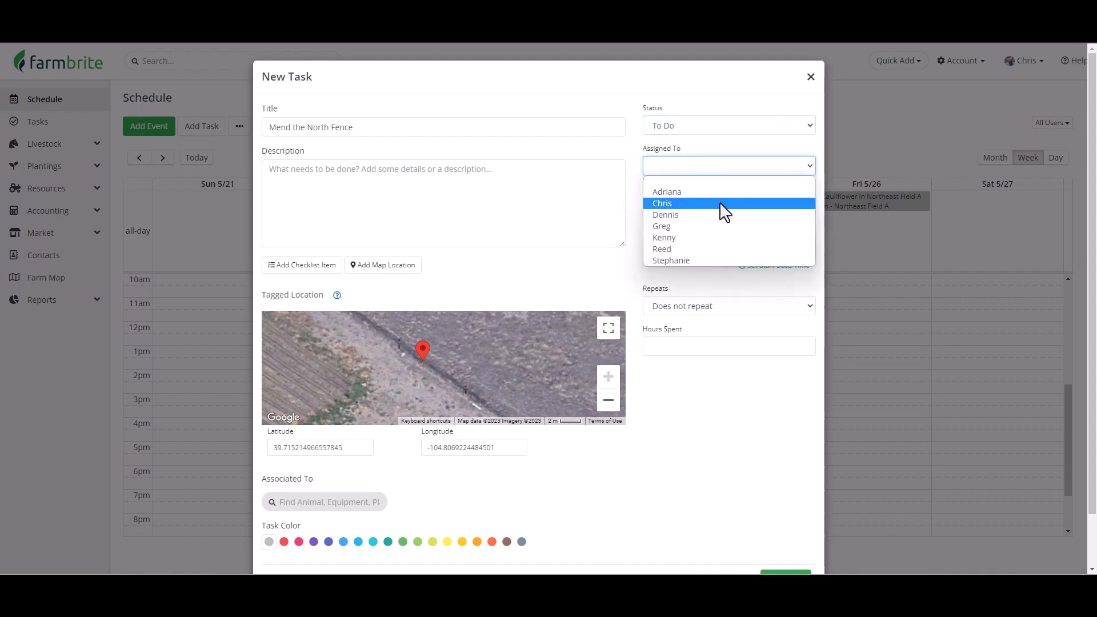
pyautogui.click(717, 218)
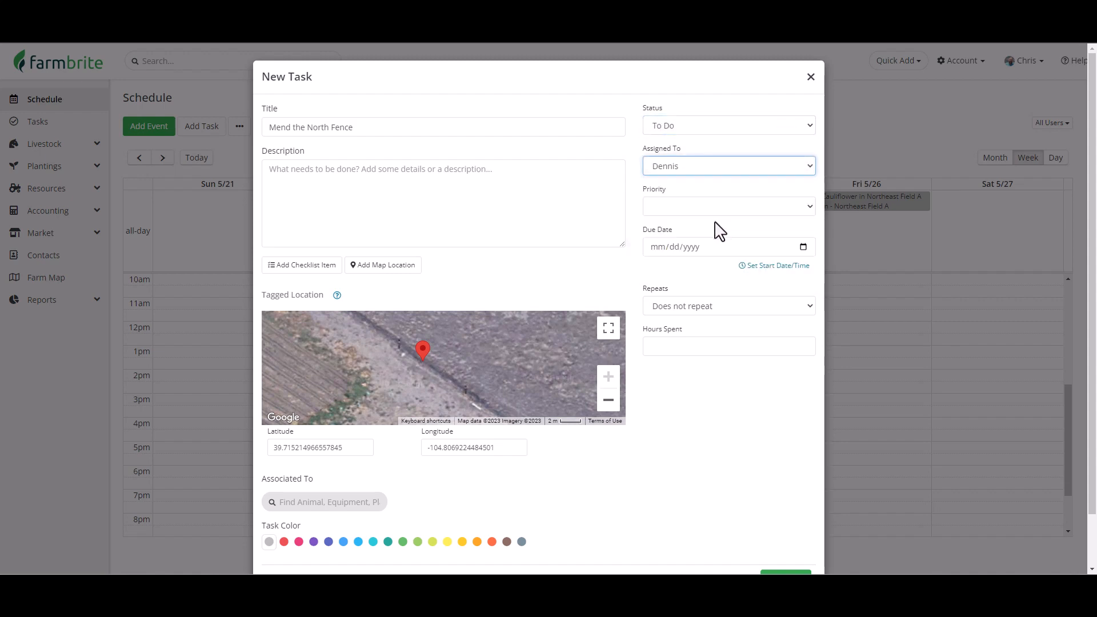
pyautogui.scroll(-1, 717, 228)
pyautogui.click(779, 517)
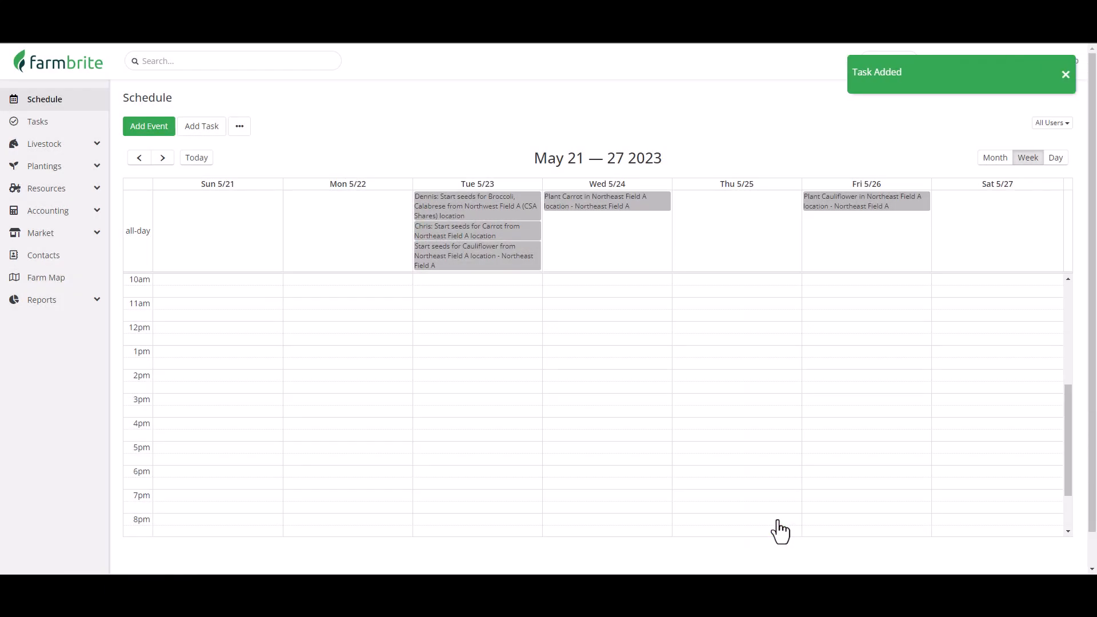
# Open the Tasks list and view the new Mend the North Fence task's details.
pyautogui.click(69, 128)
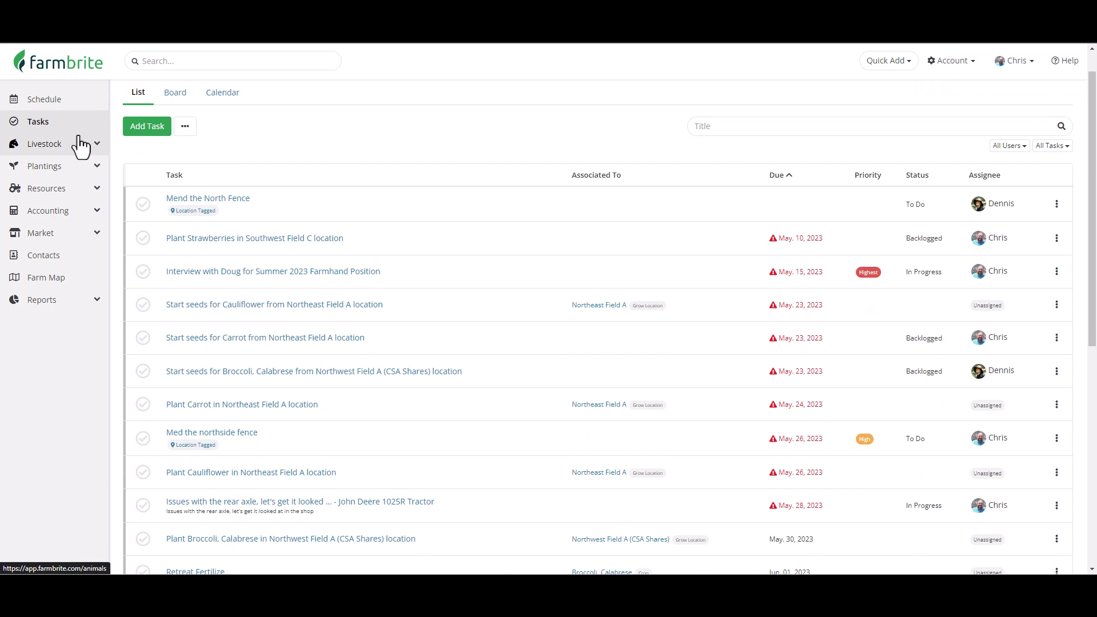
pyautogui.click(201, 199)
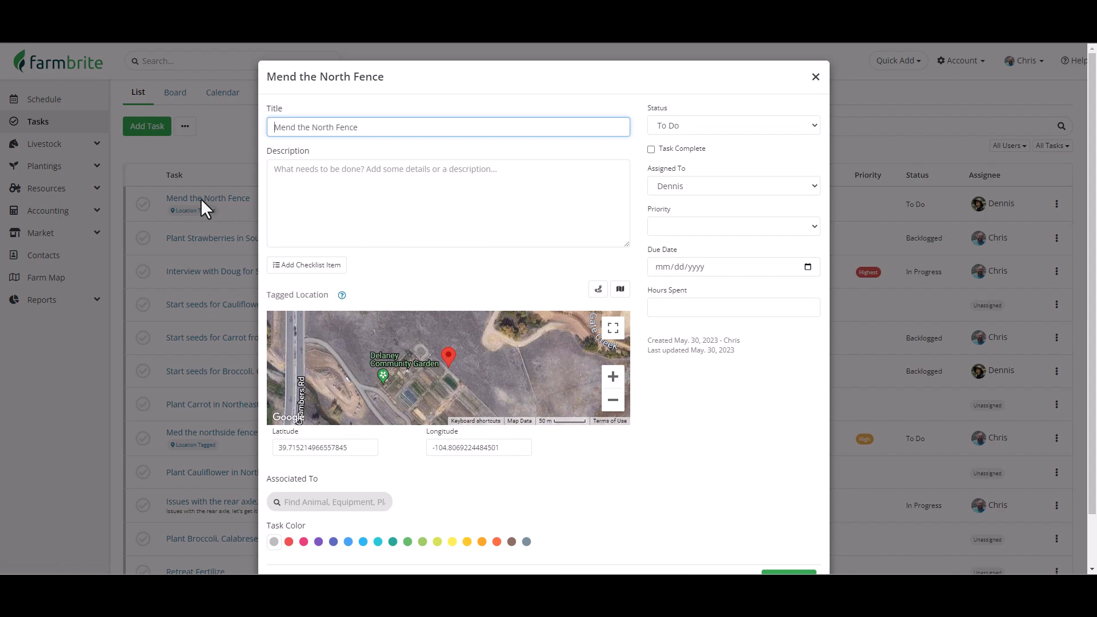
pyautogui.click(814, 79)
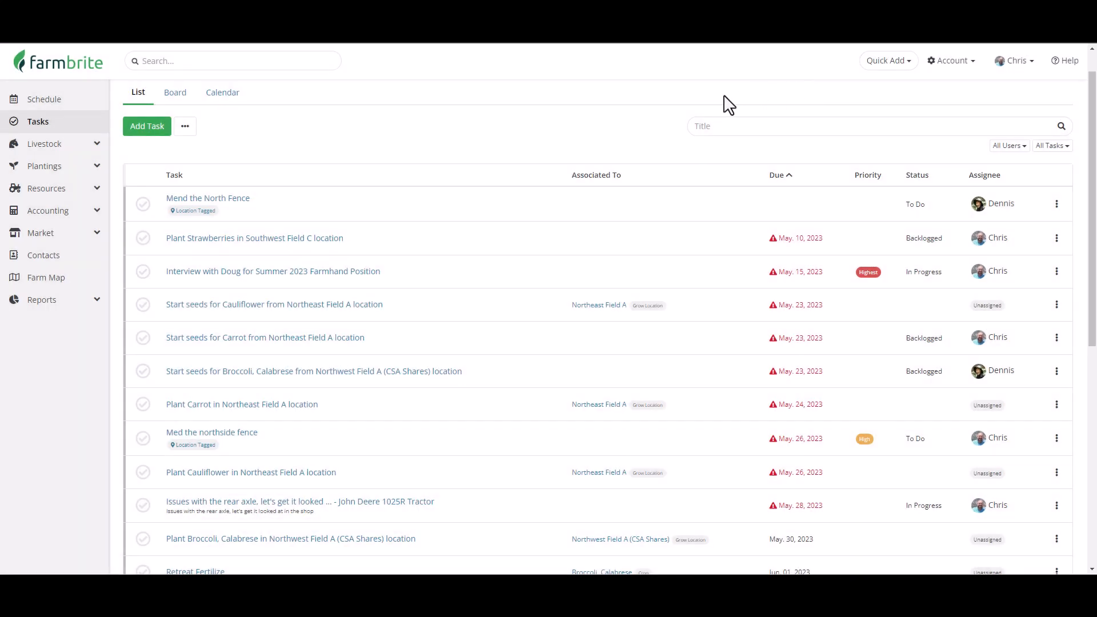